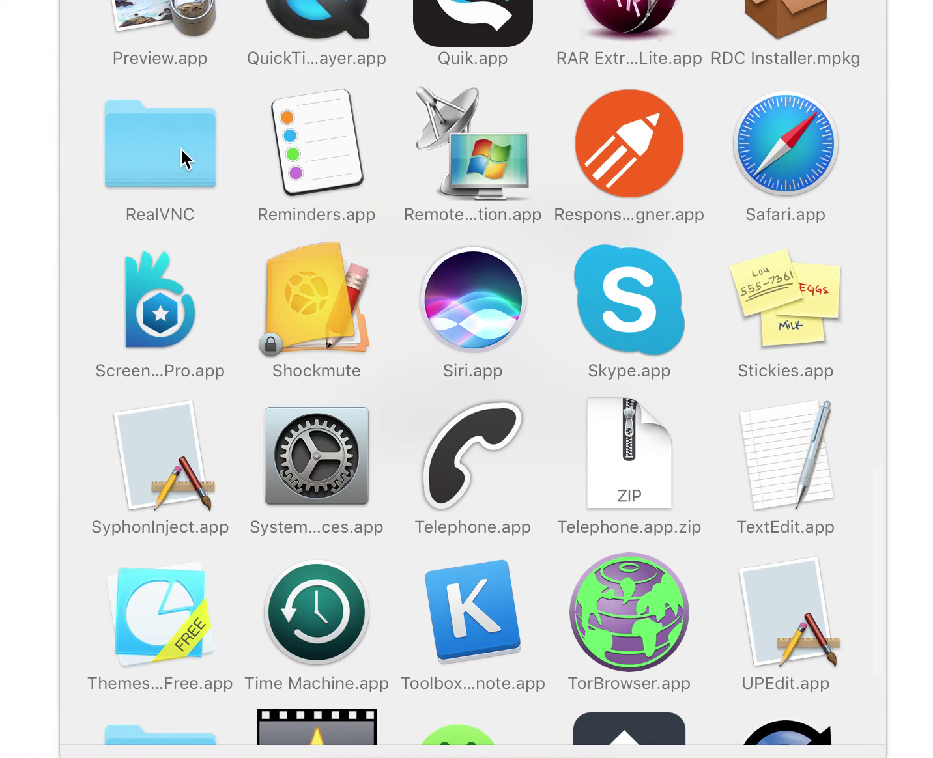
Launch VNC Viewer from the RealVNC folder and connect to the airbnb host hunt server, accepting the unencrypted connection
click(181, 150)
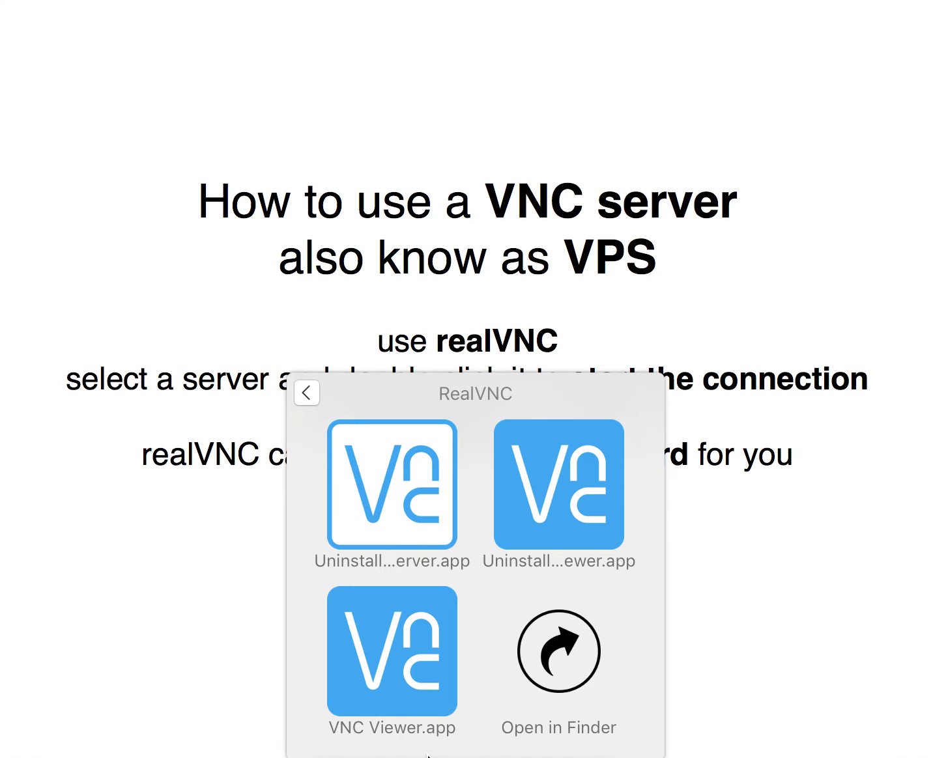
click(398, 646)
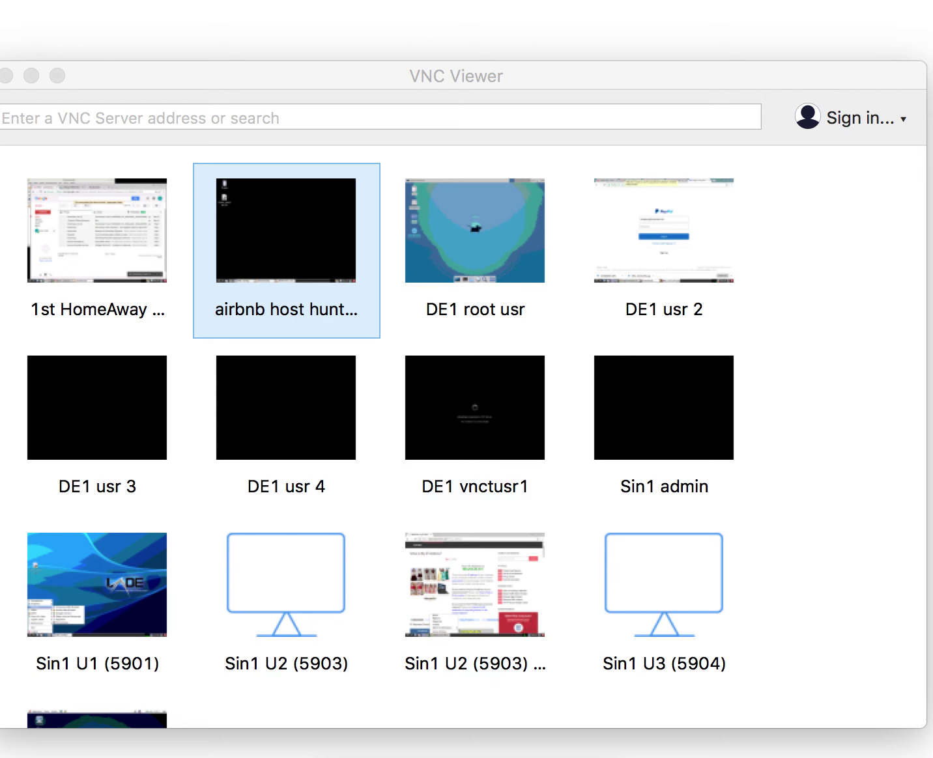
click(277, 208)
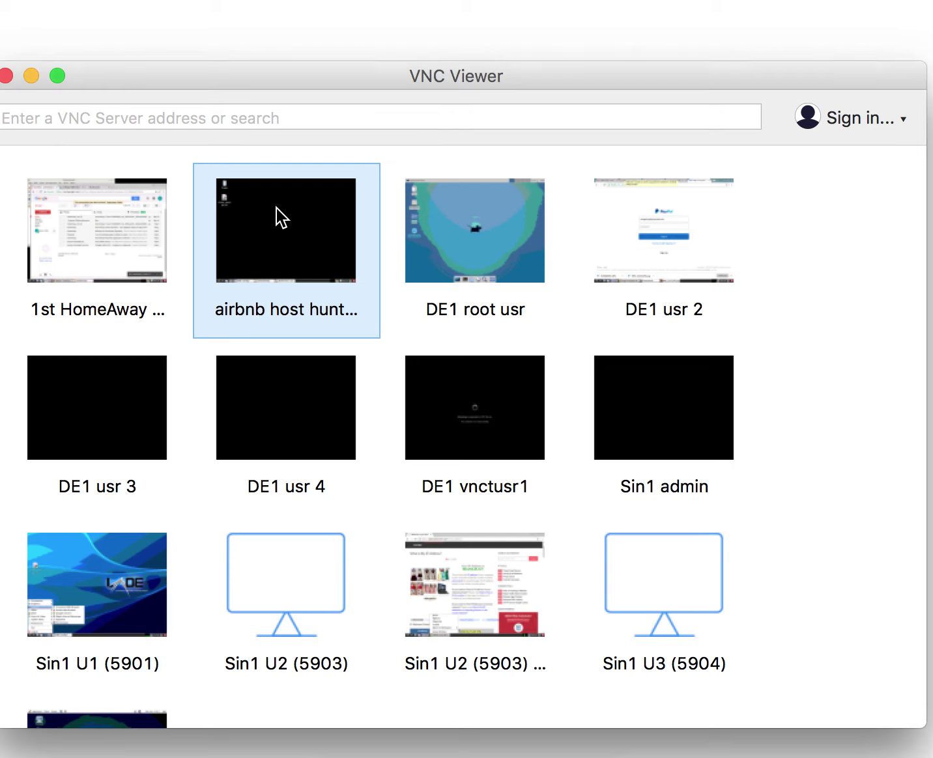
double_click(277, 208)
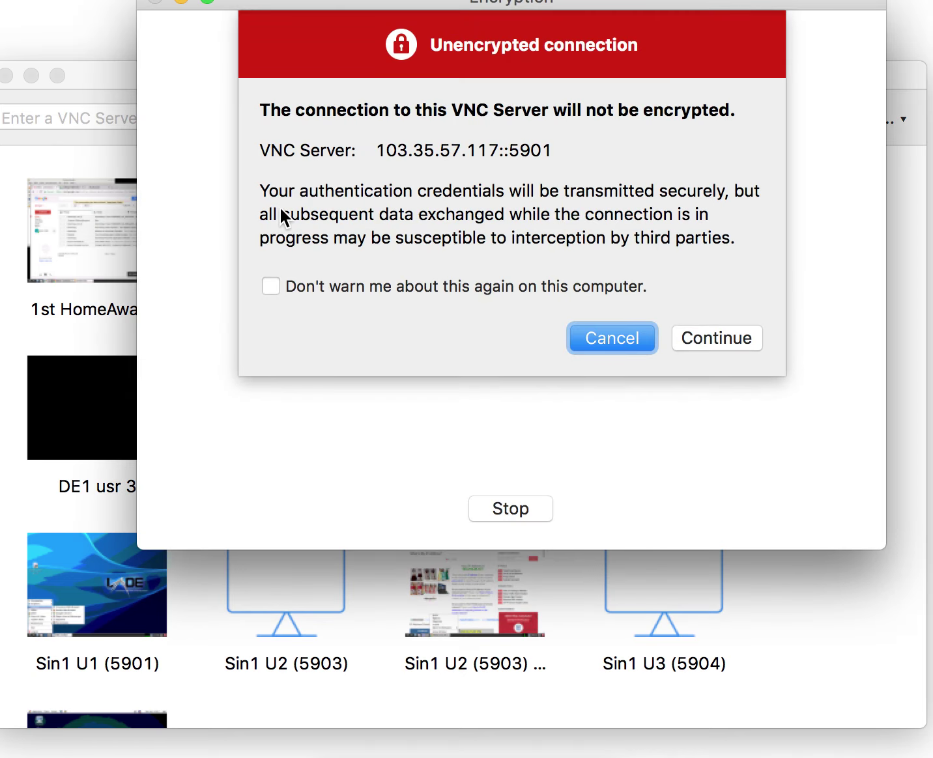
click(734, 340)
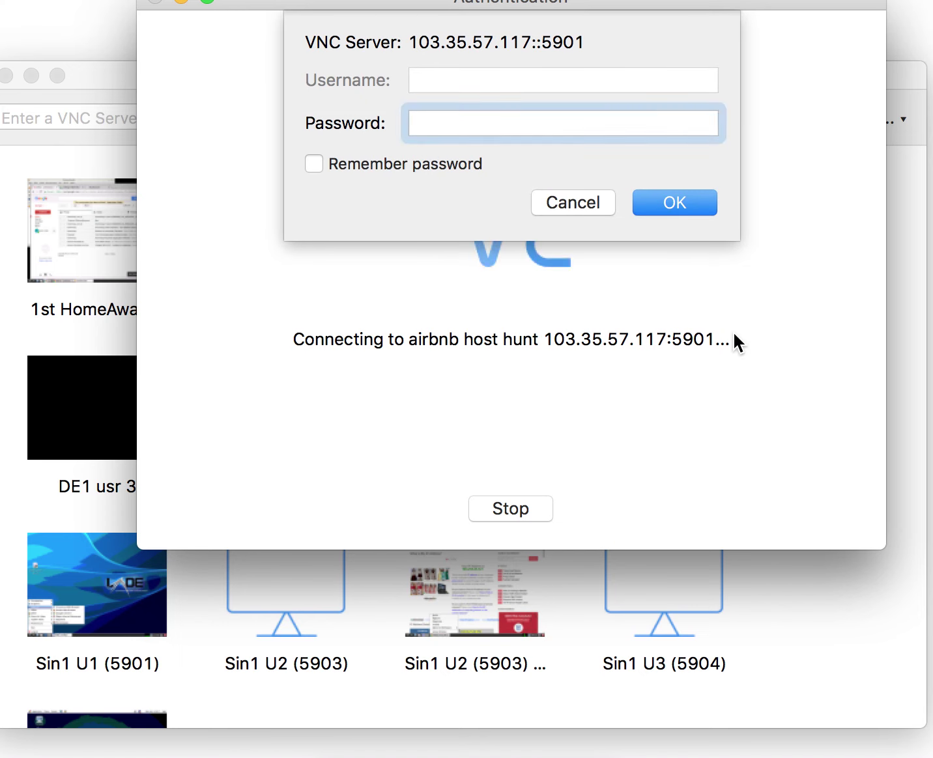
Enter the VNC server password, enable Remember password and submit the authentication
key(super+Tab)
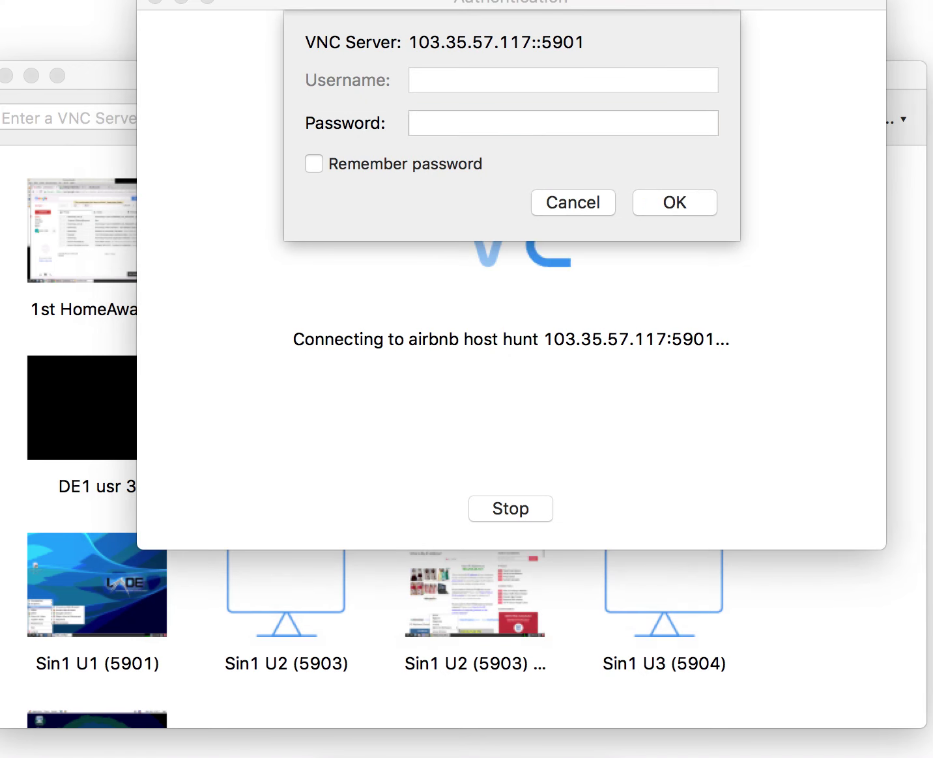
click(450, 127)
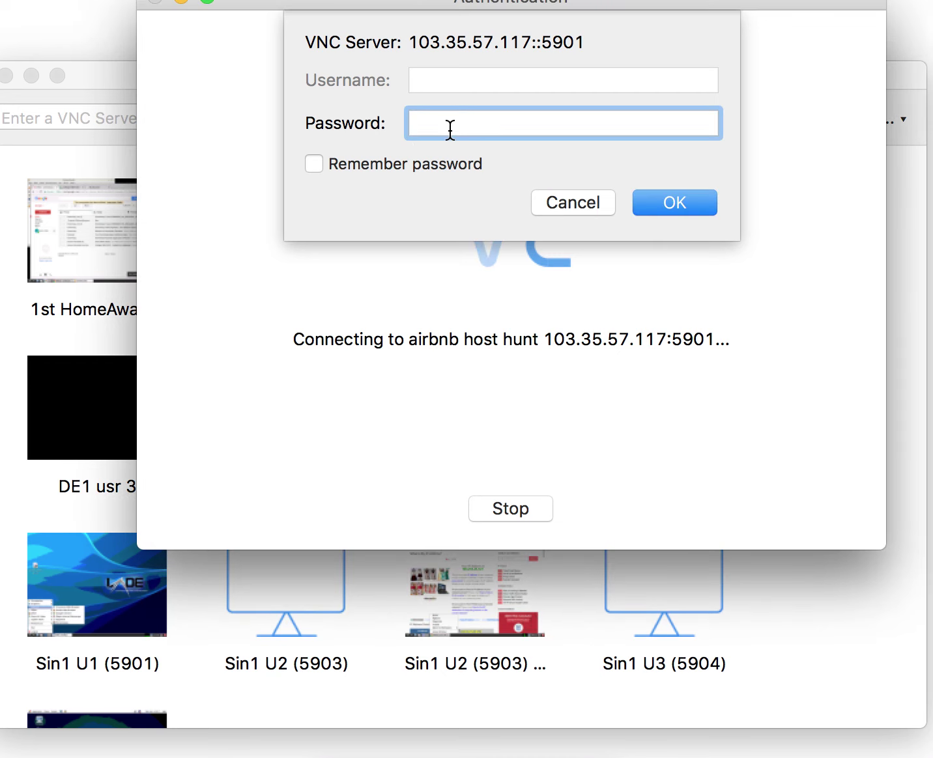
text(**********)
click(314, 166)
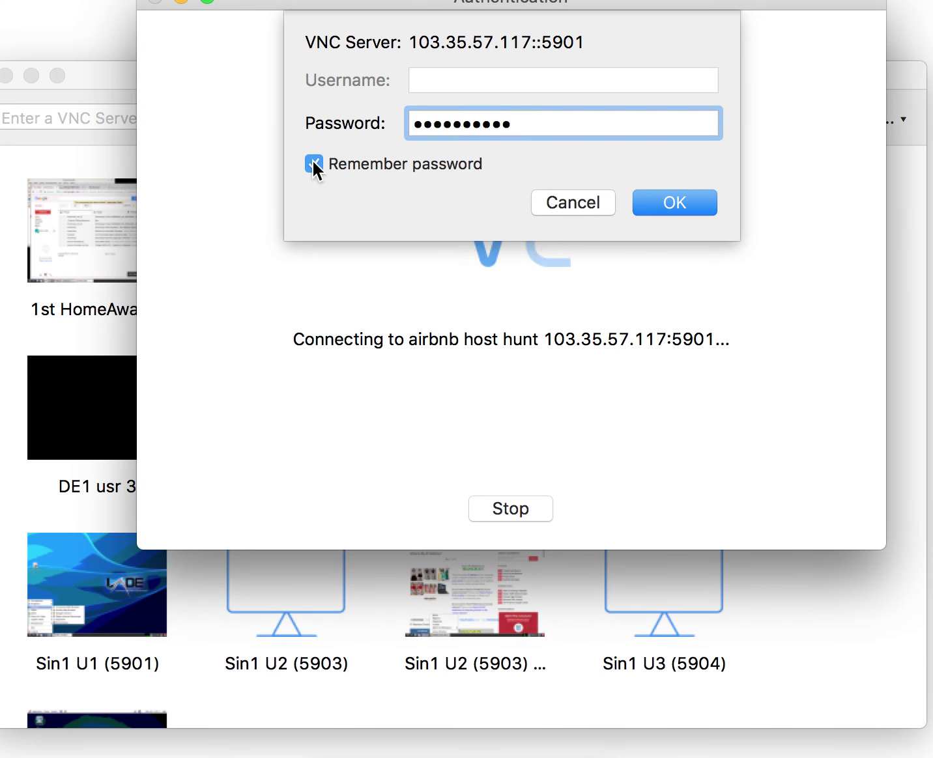
click(675, 202)
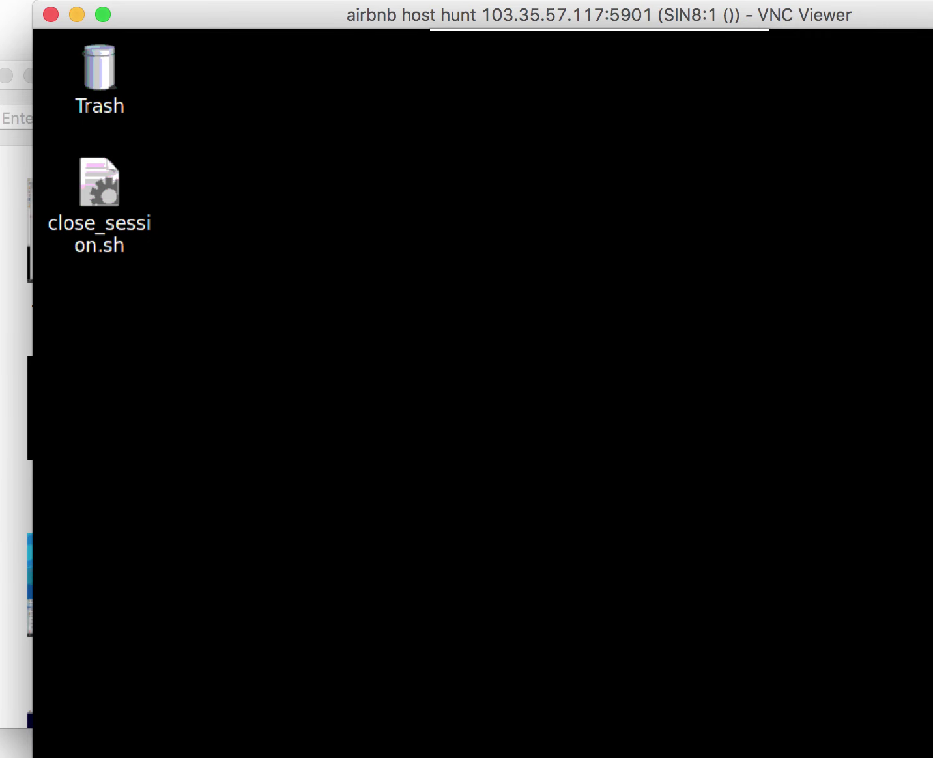
Resize the remote desktop window so the whole desktop, including its taskbar, fits on the screen
drag(928, 749, 833, 687)
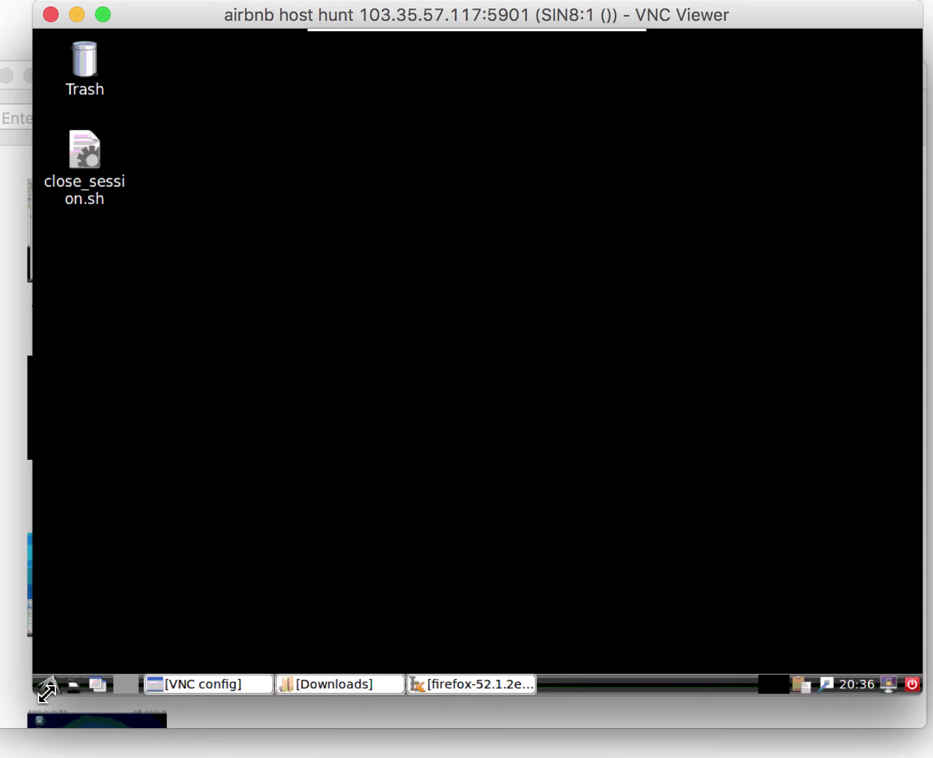
drag(37, 691, 25, 717)
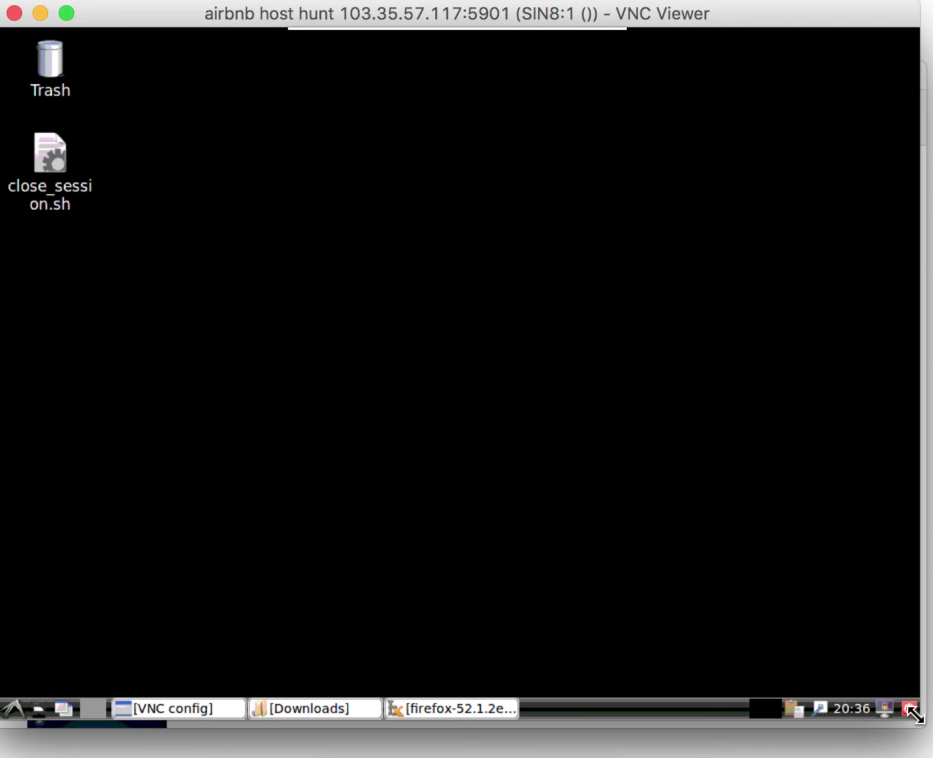
mouse_move(911, 714)
mouse_down()
mouse_move(917, 739)
mouse_move(921, 723)
mouse_up()
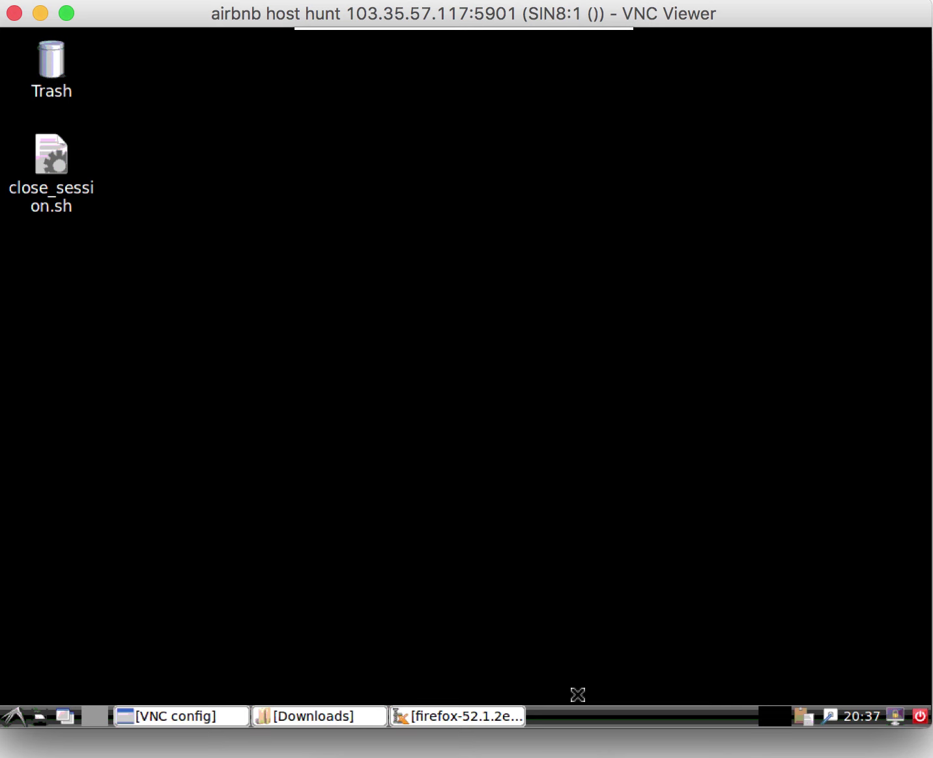
Launch Firefox on the remote desktop and dismiss the default browser prompt without making it the default
click(15, 719)
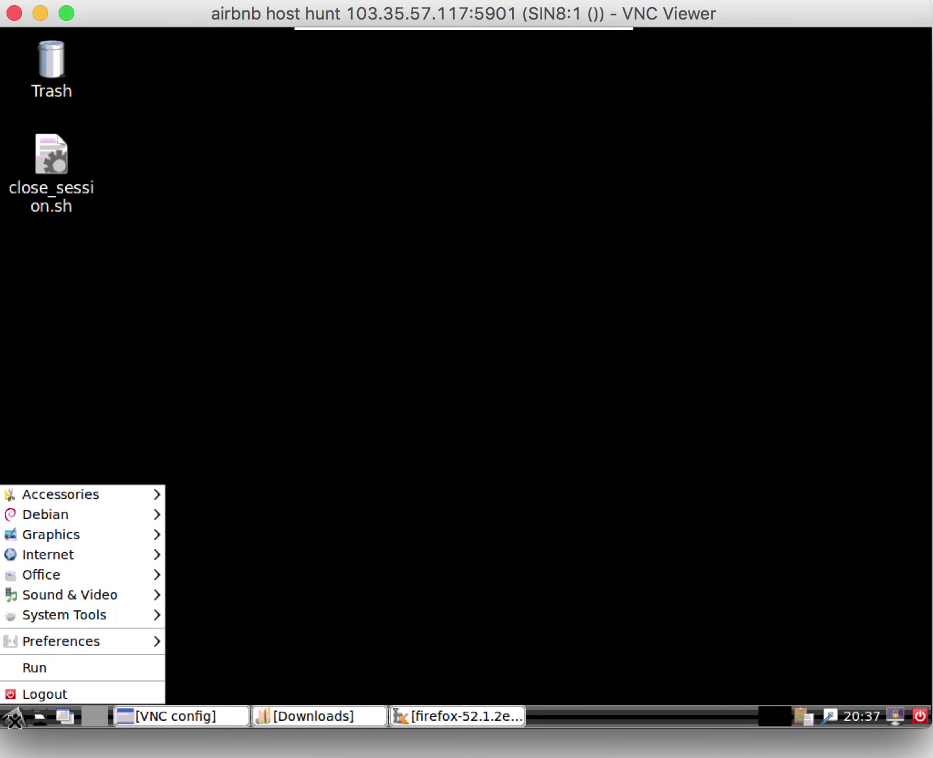
mouse_move(116, 562)
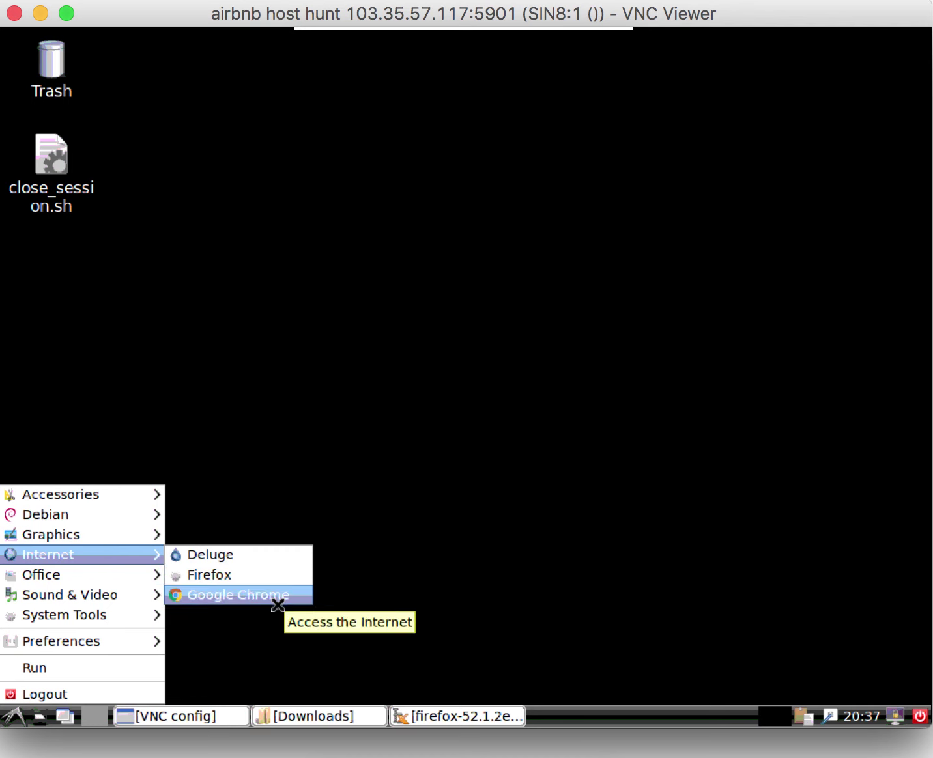
click(287, 575)
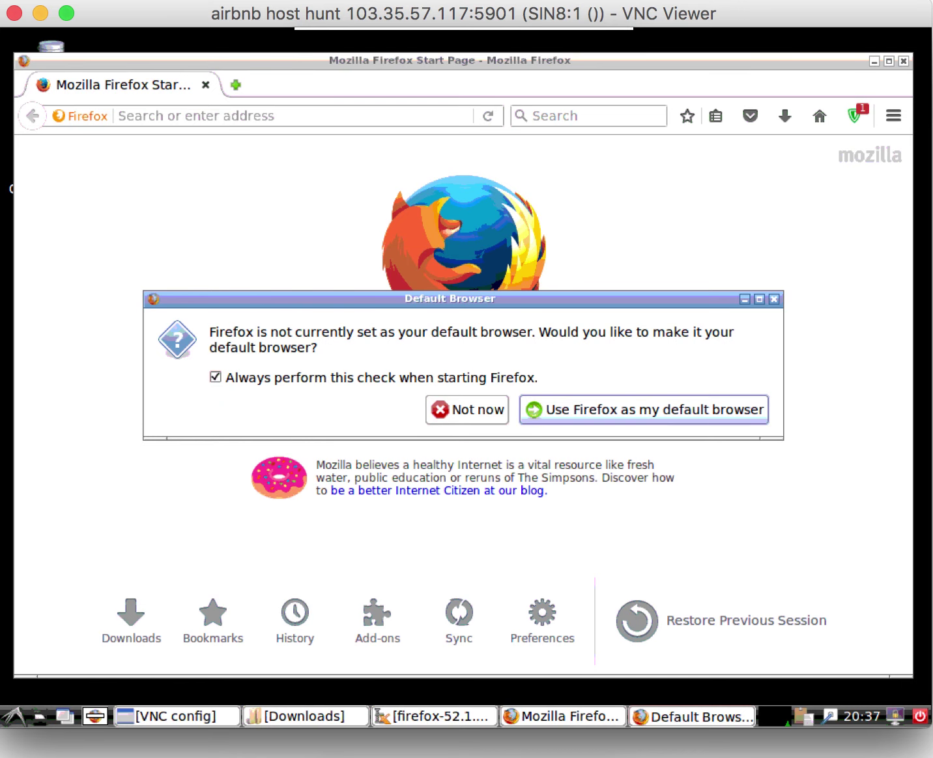
key(Escape)
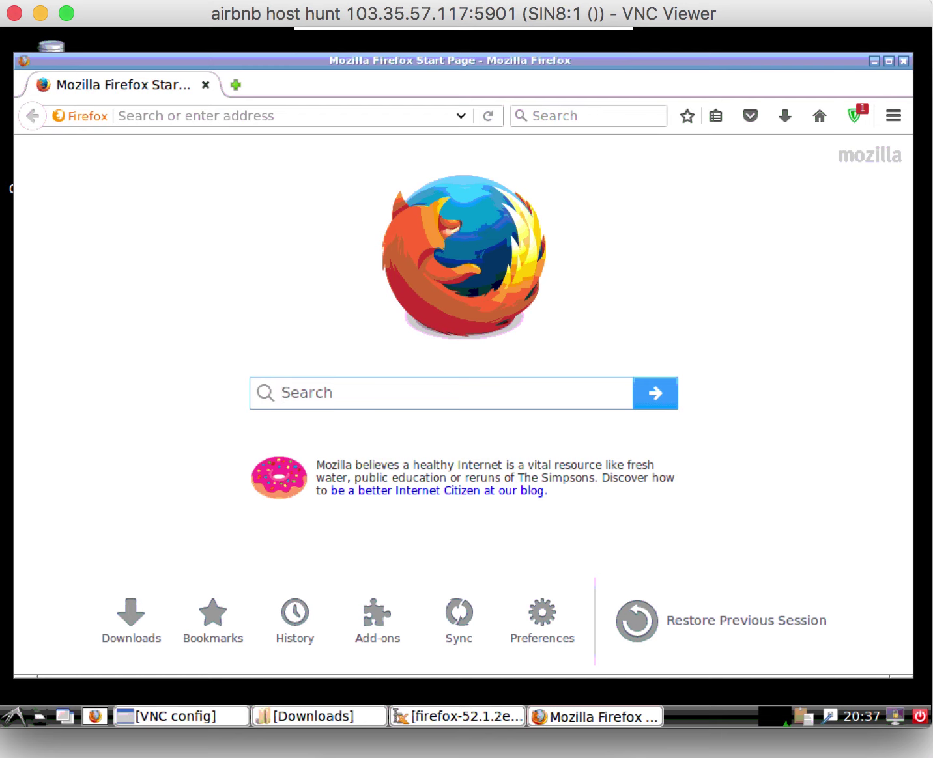
Search the web for "my ip"
click(554, 115)
text(my ip)
key(Return)
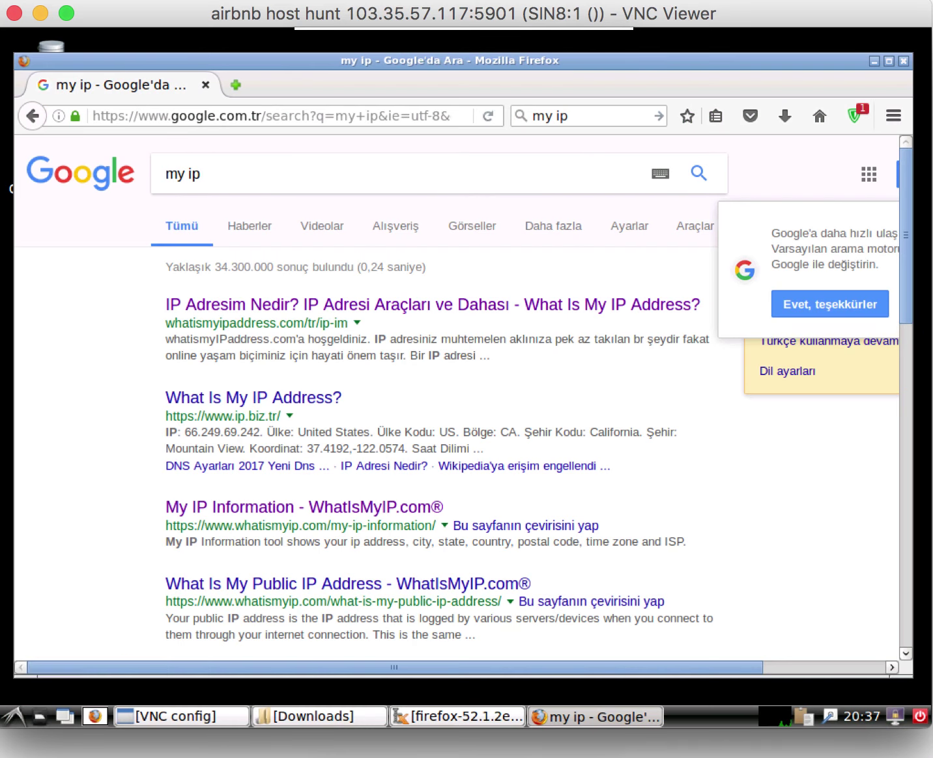
Open the My IP Information result from WhatIsMyIP.com and highlight the location details under My IP Info
click(303, 317)
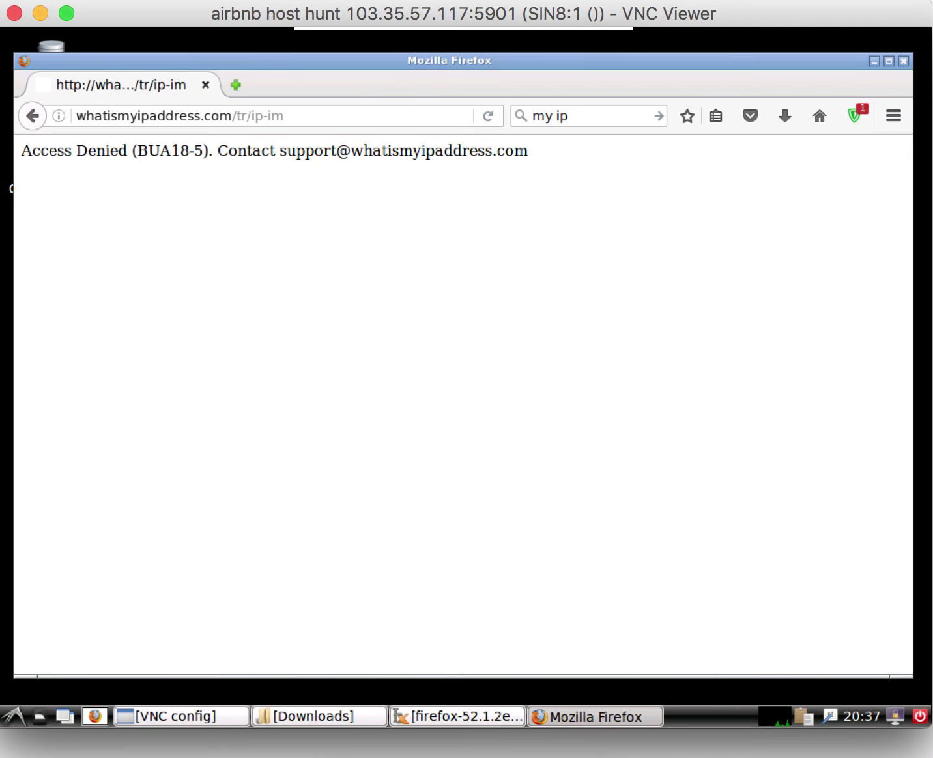
key(alt+Left)
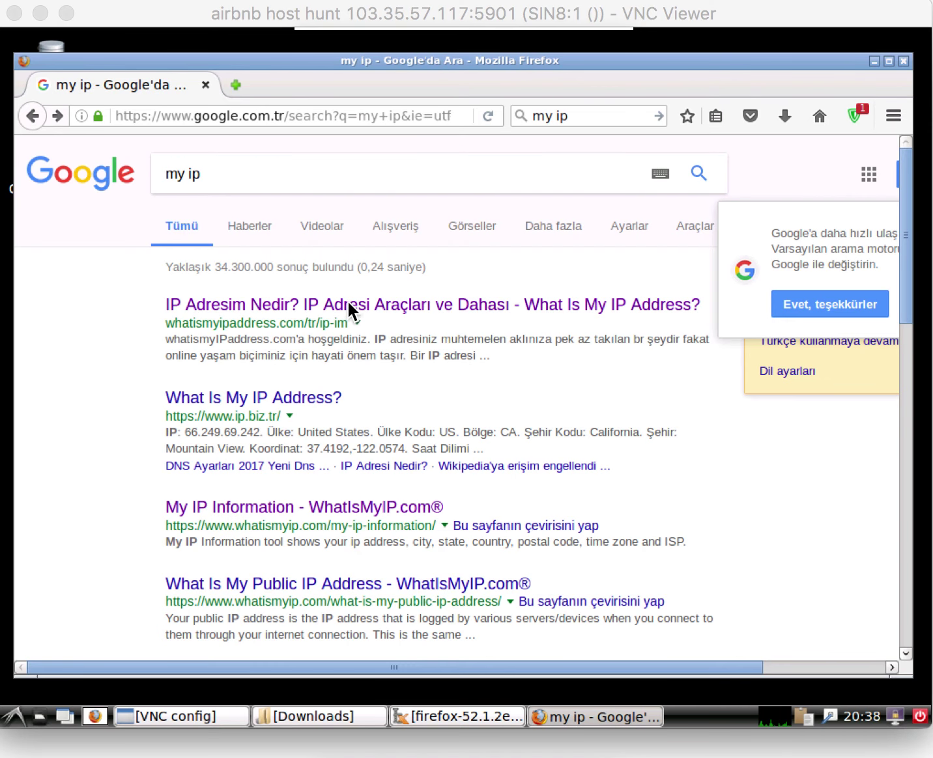
click(354, 506)
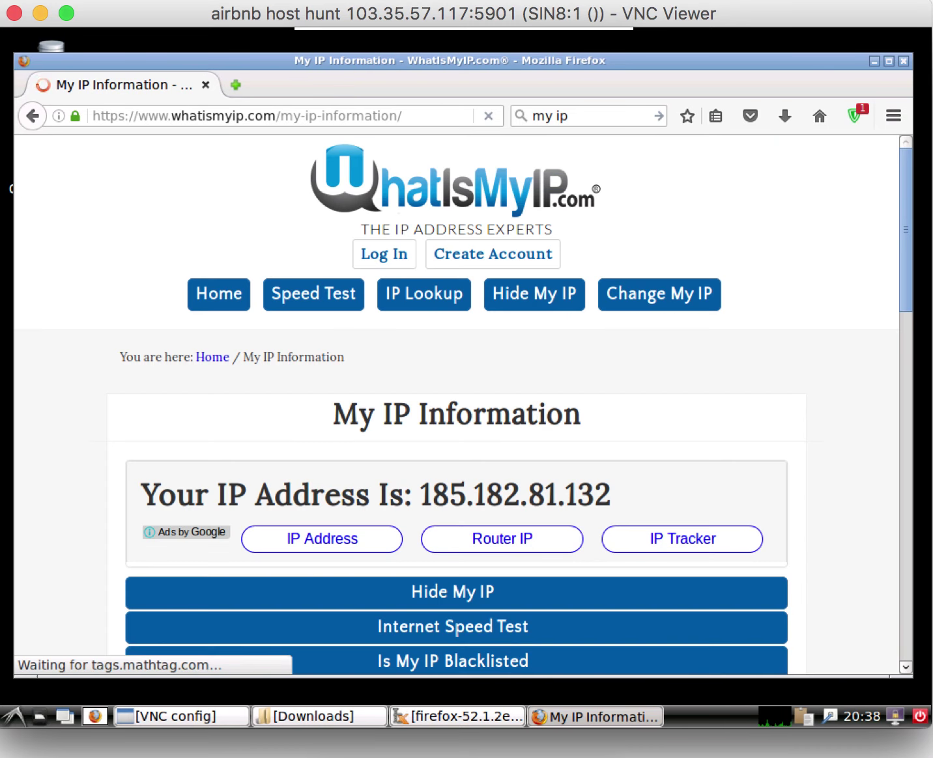
scroll(456, 404, down, 10)
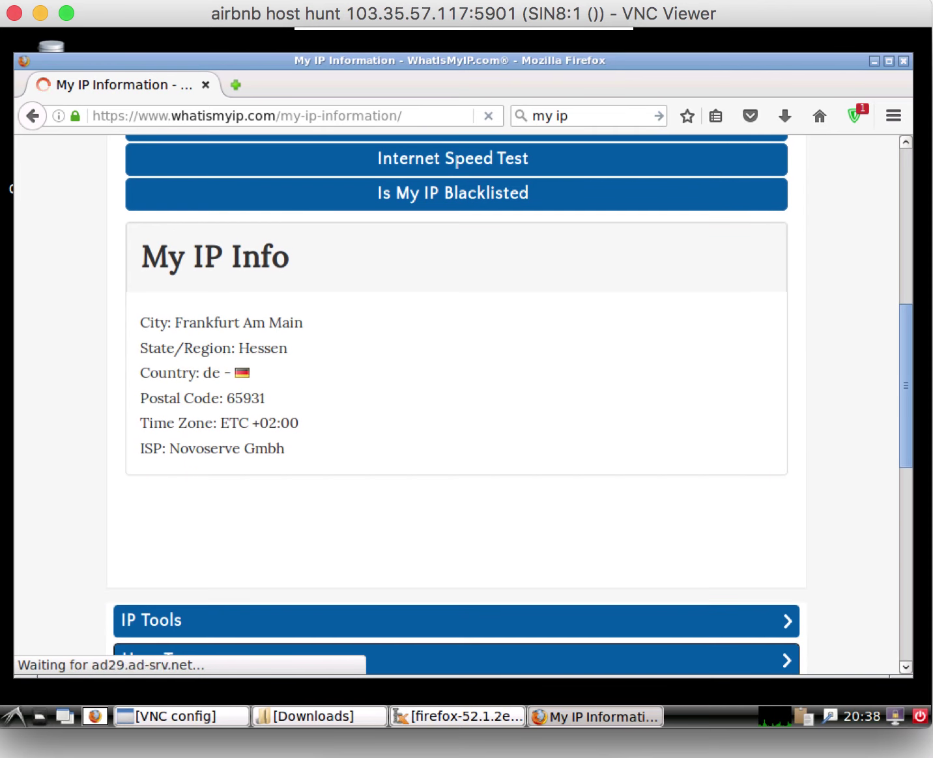
drag(172, 322, 285, 449)
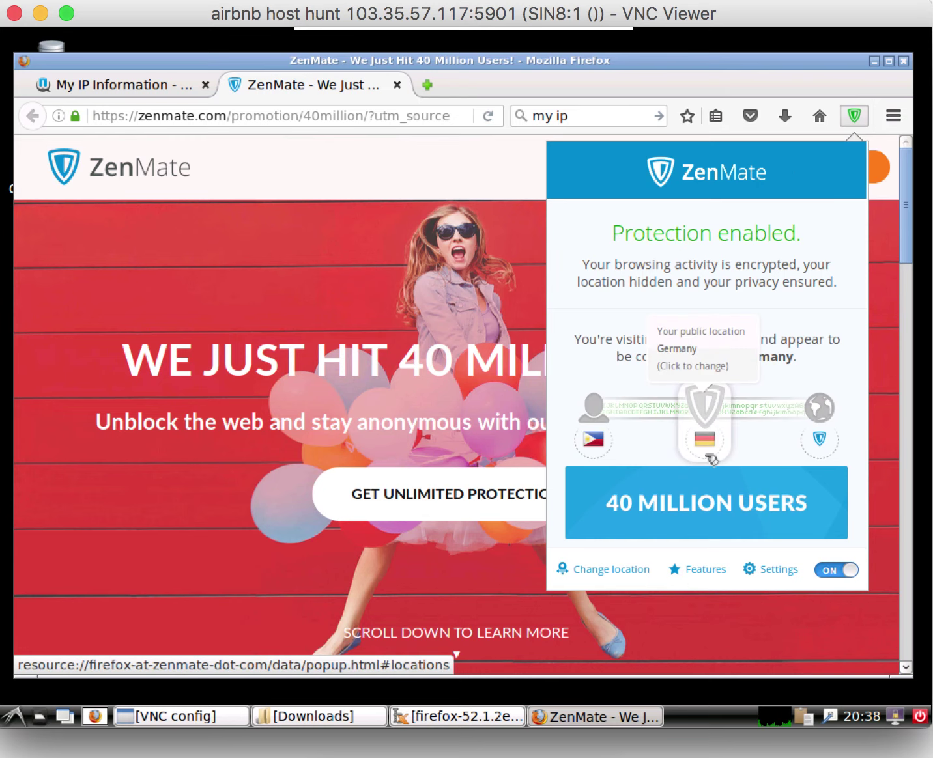
Turn off ZenMate protection and reload the My IP Information page to check the server's own location details
click(834, 572)
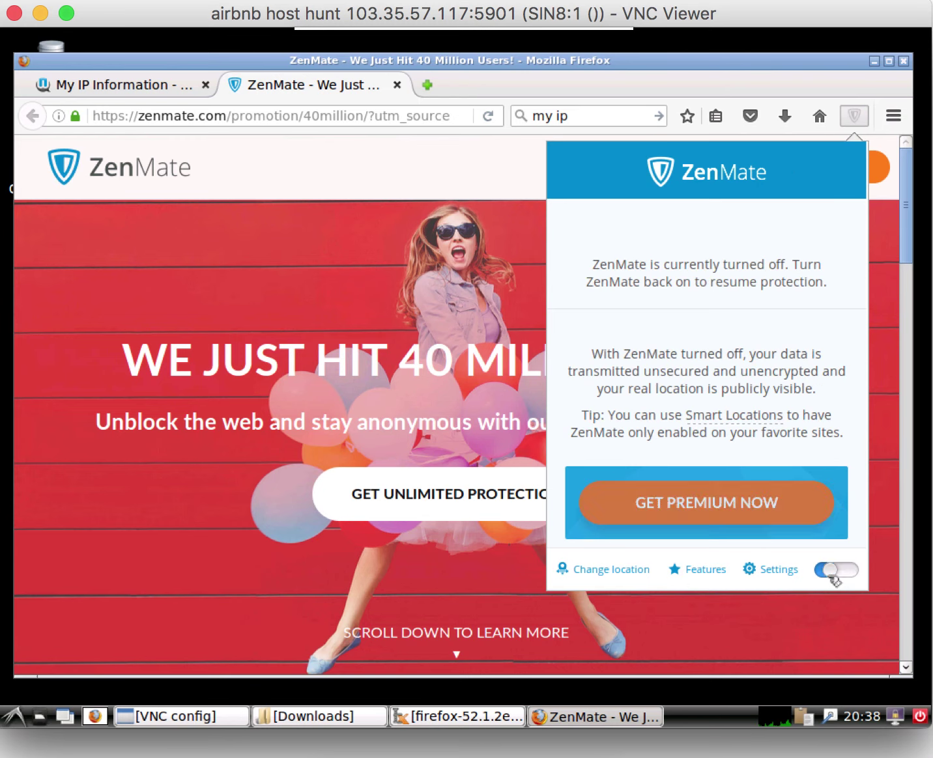
click(332, 116)
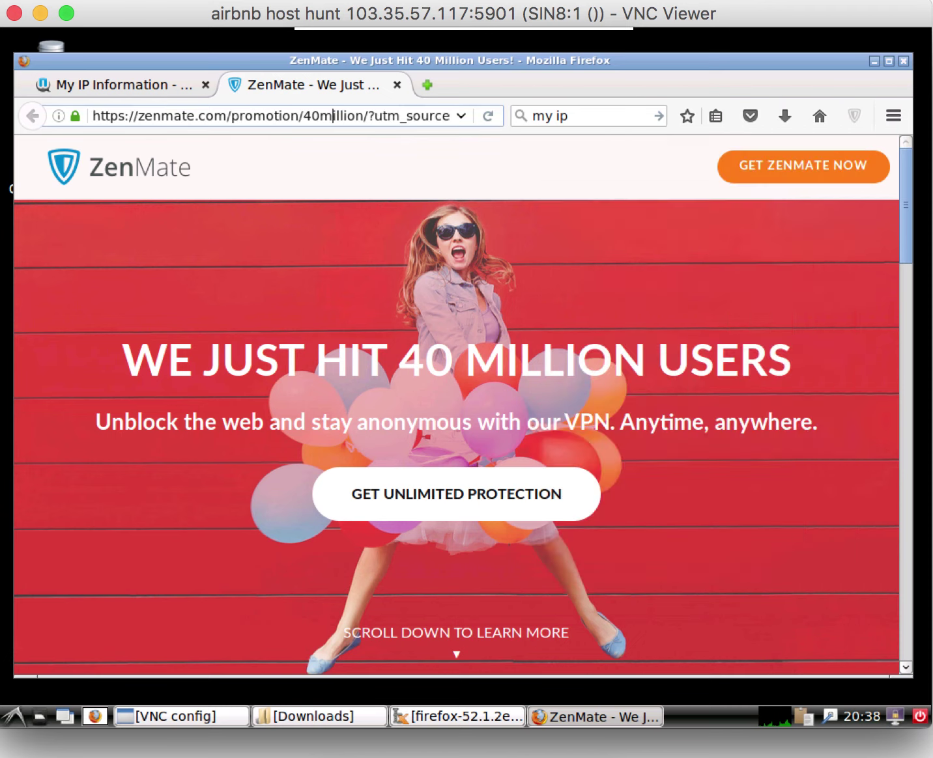
key(ctrl+Page_Up)
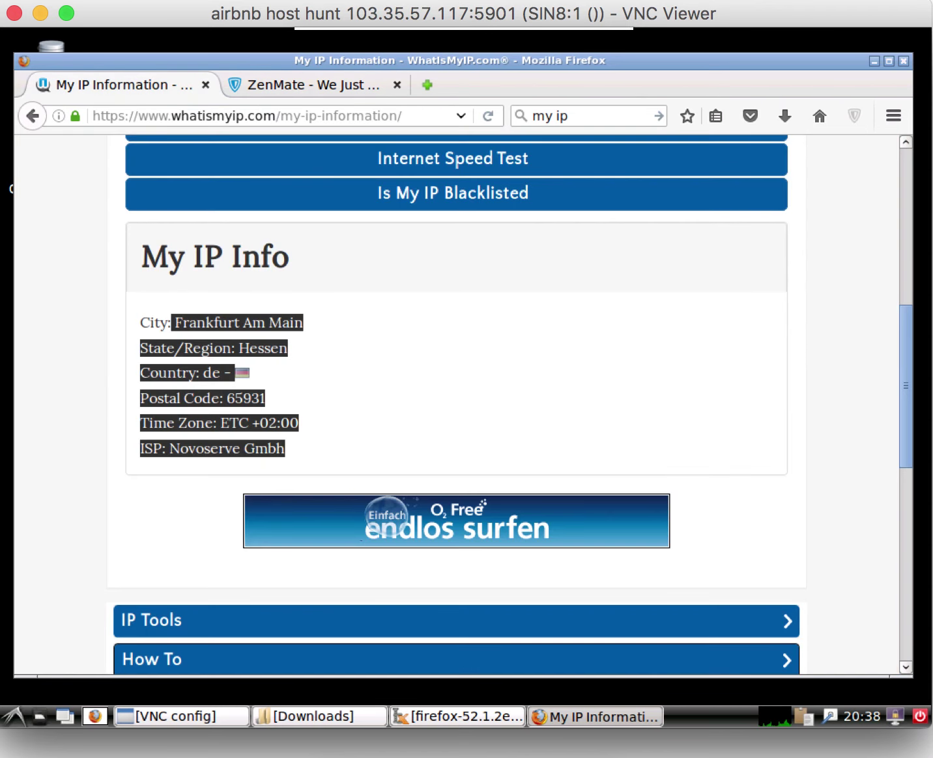
key(F5)
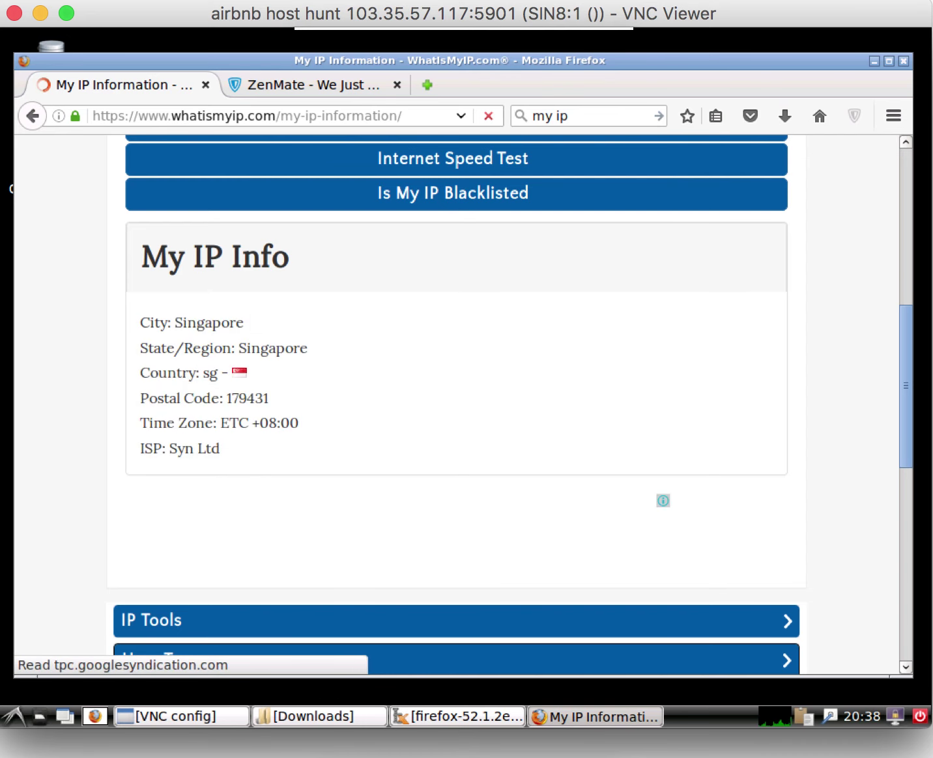
drag(224, 450, 139, 319)
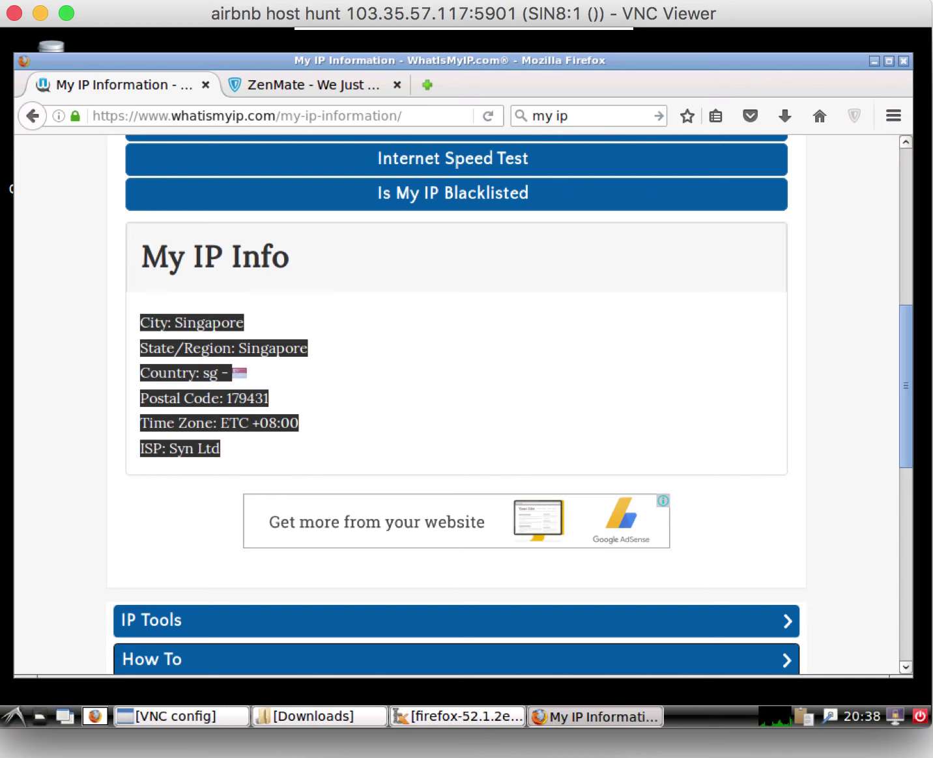
Turn ZenMate protection back on
click(273, 116)
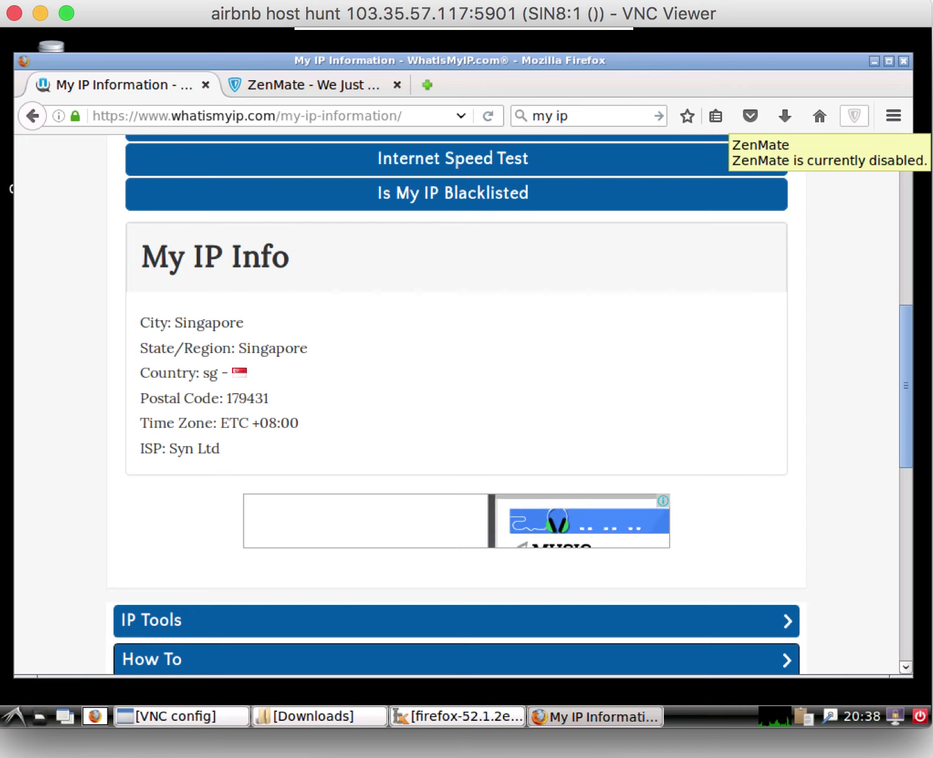
click(854, 116)
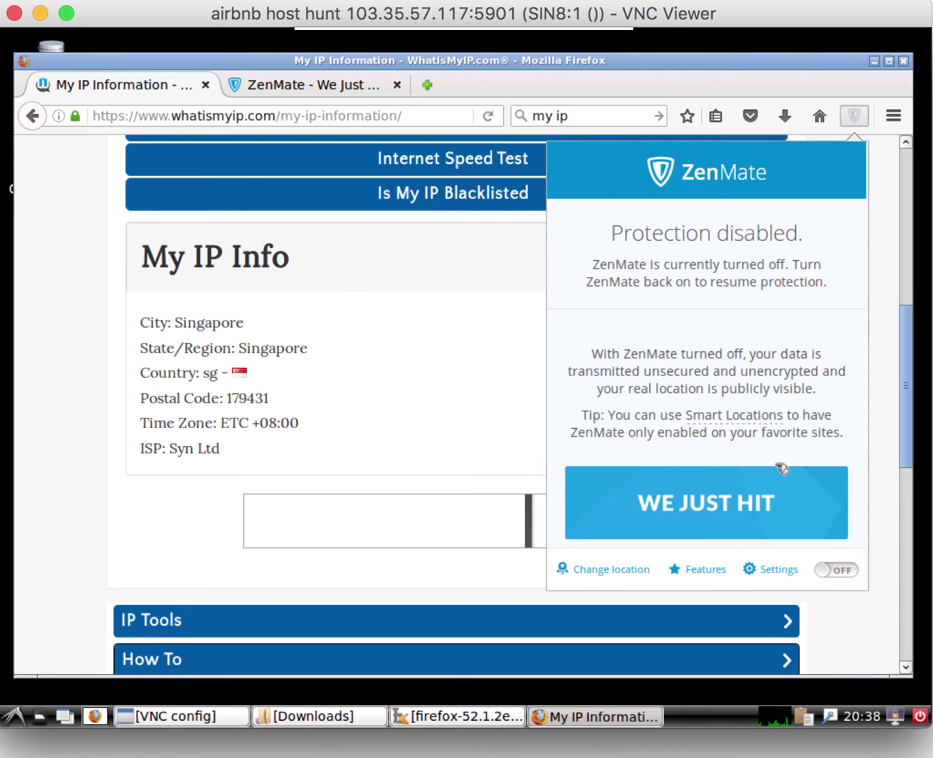
click(842, 568)
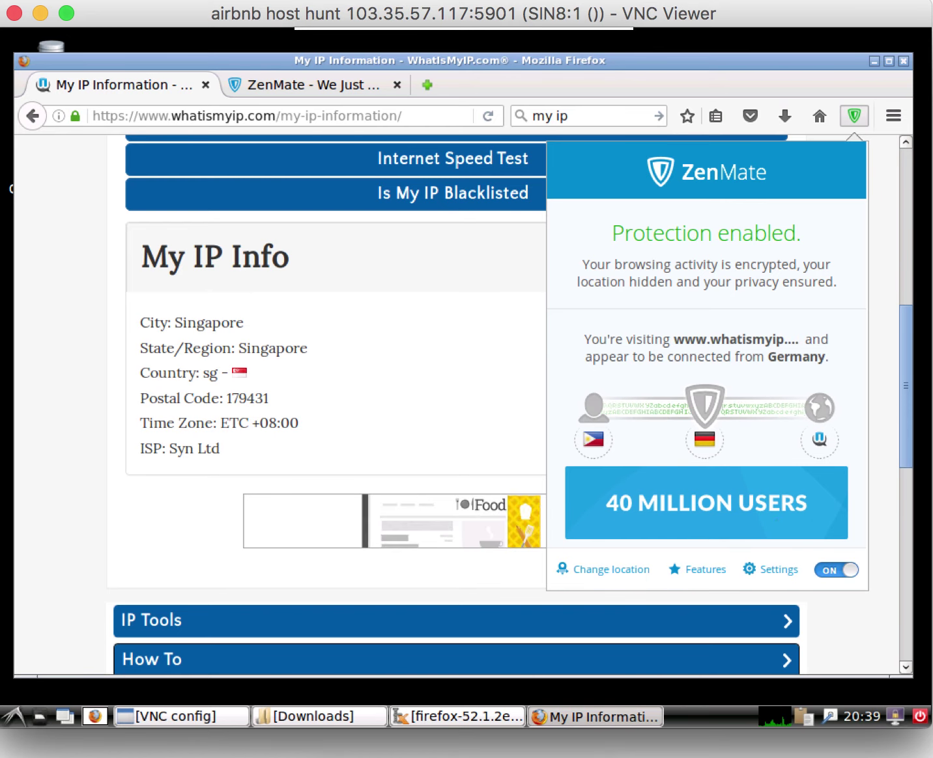
Reopen the My IP Information page from the "my ip" search results and check its location details
click(93, 213)
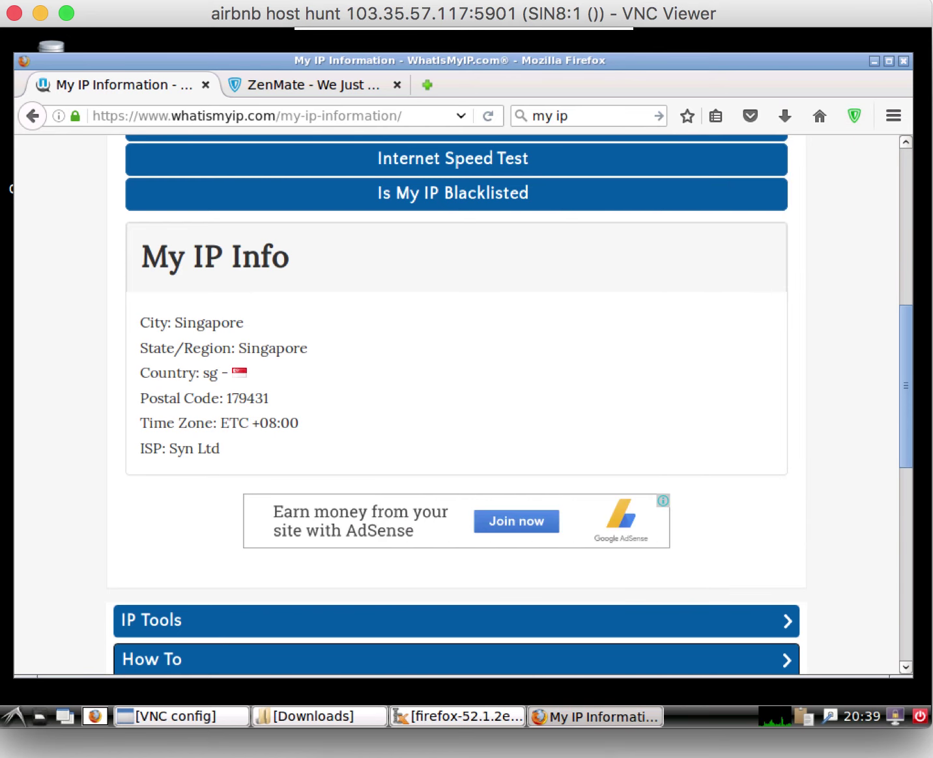
key(Return)
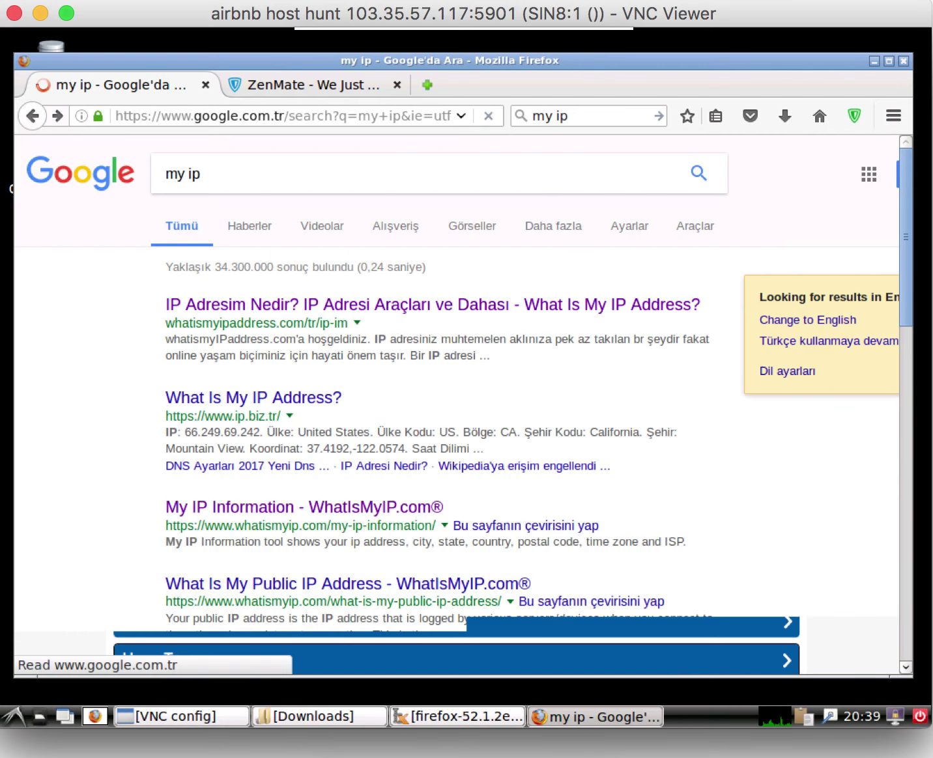
click(329, 511)
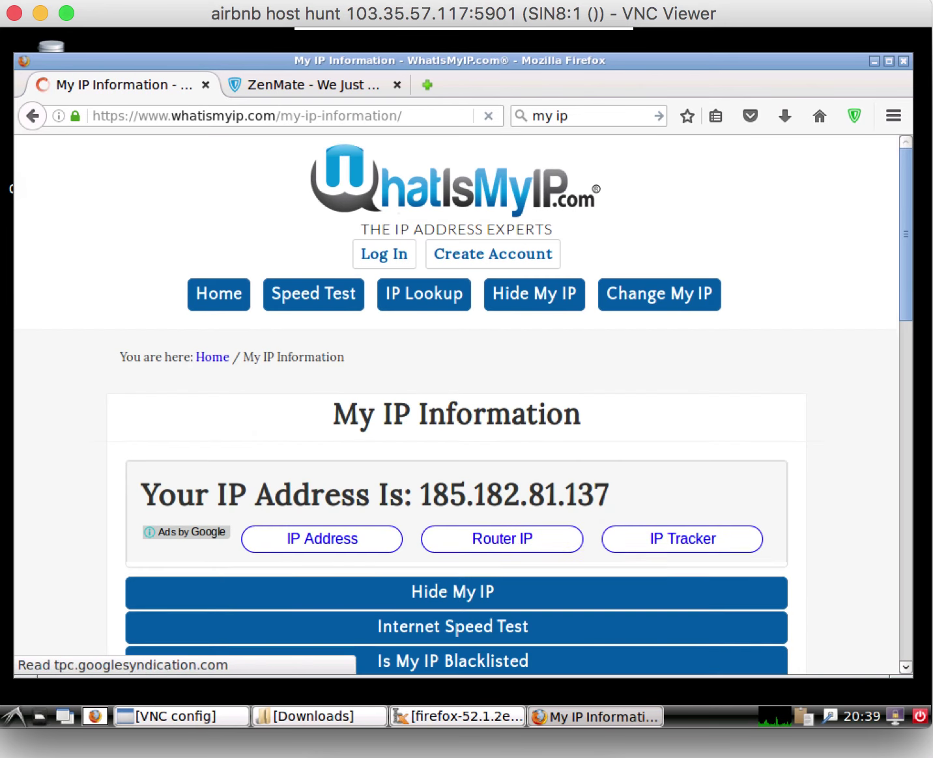
scroll(456, 404, down, 10)
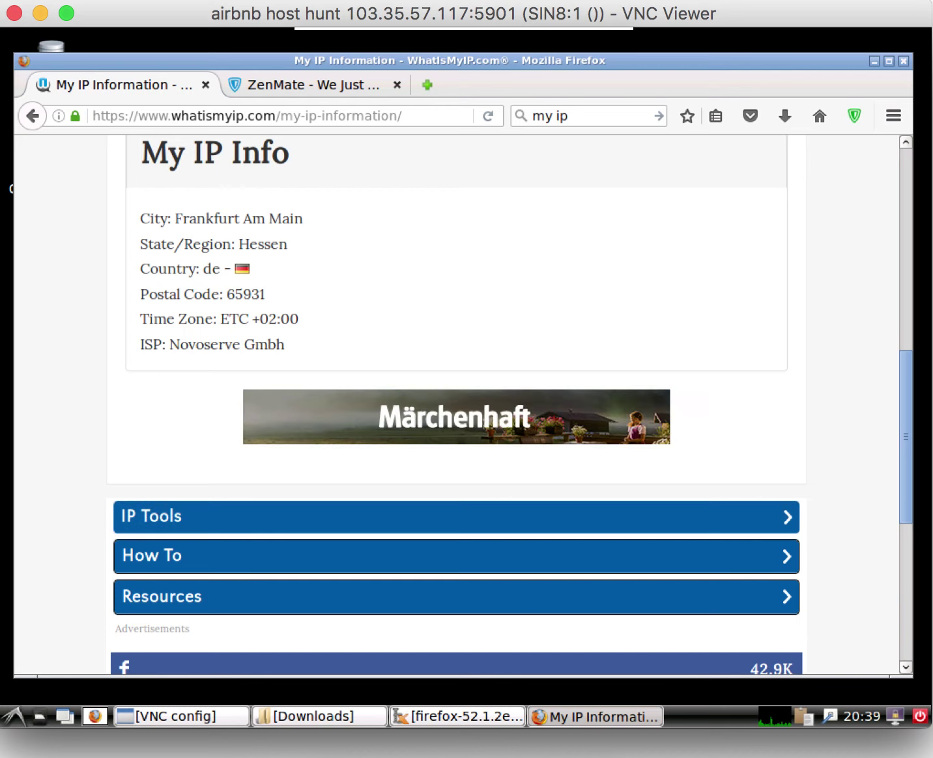
Look through the applications menu of the remote desktop, viewing the installed internet programs, and close it again
click(19, 720)
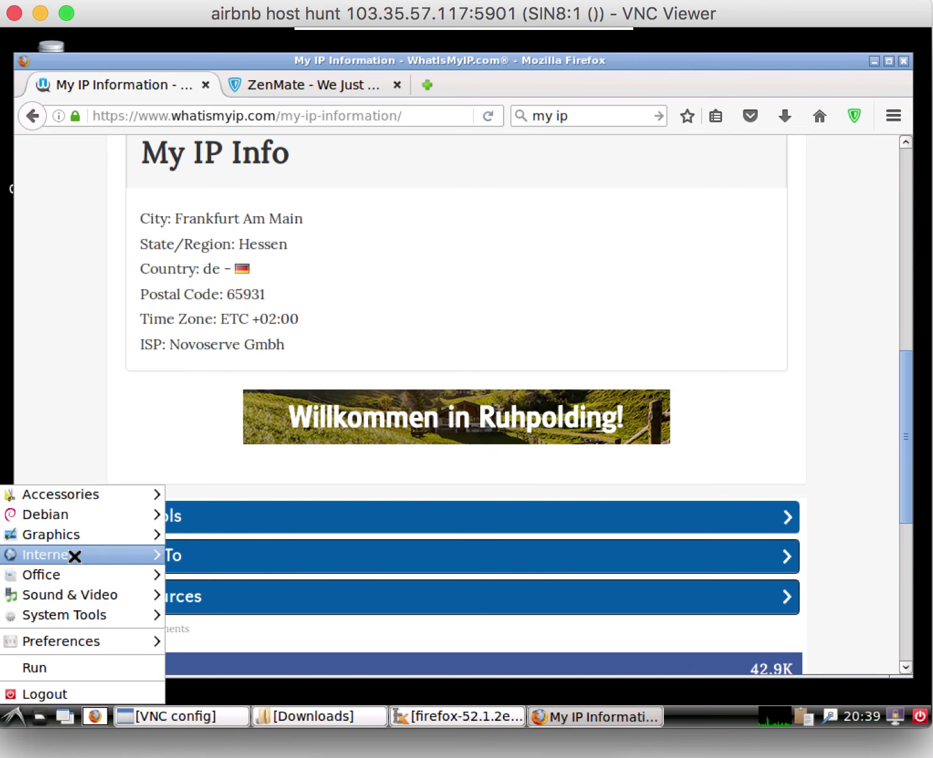
mouse_move(73, 556)
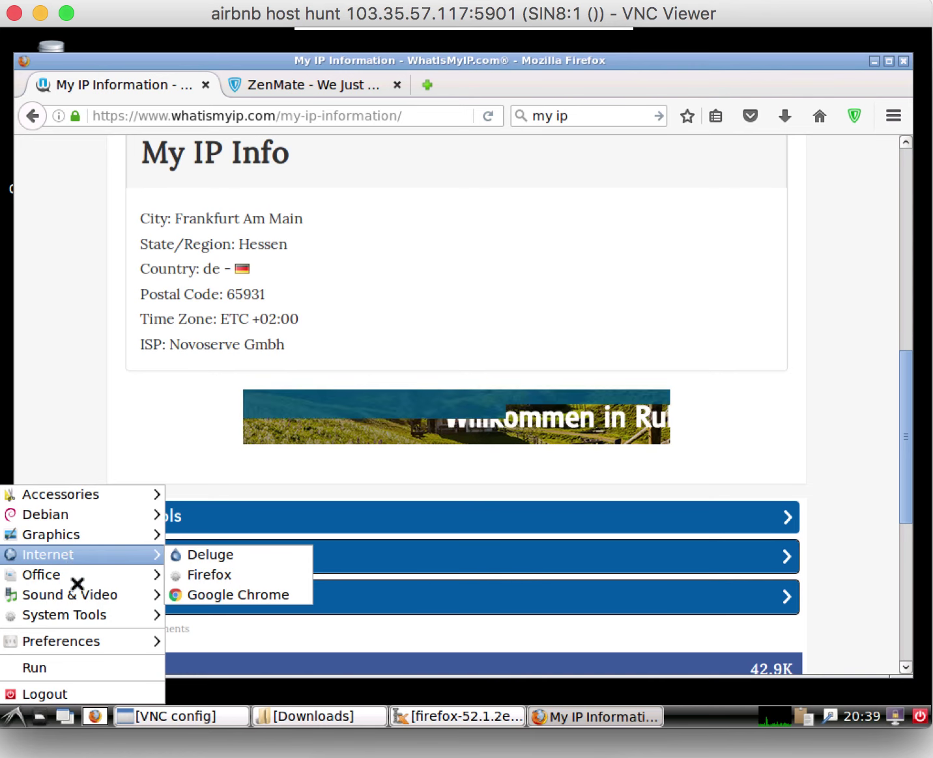
mouse_move(110, 571)
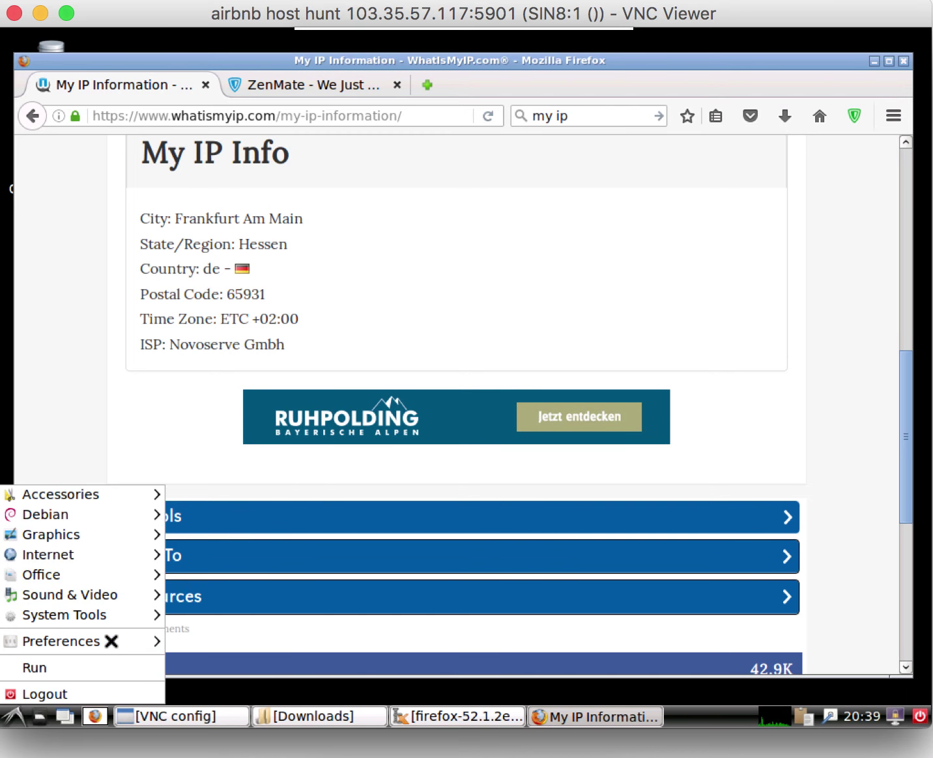
mouse_move(113, 559)
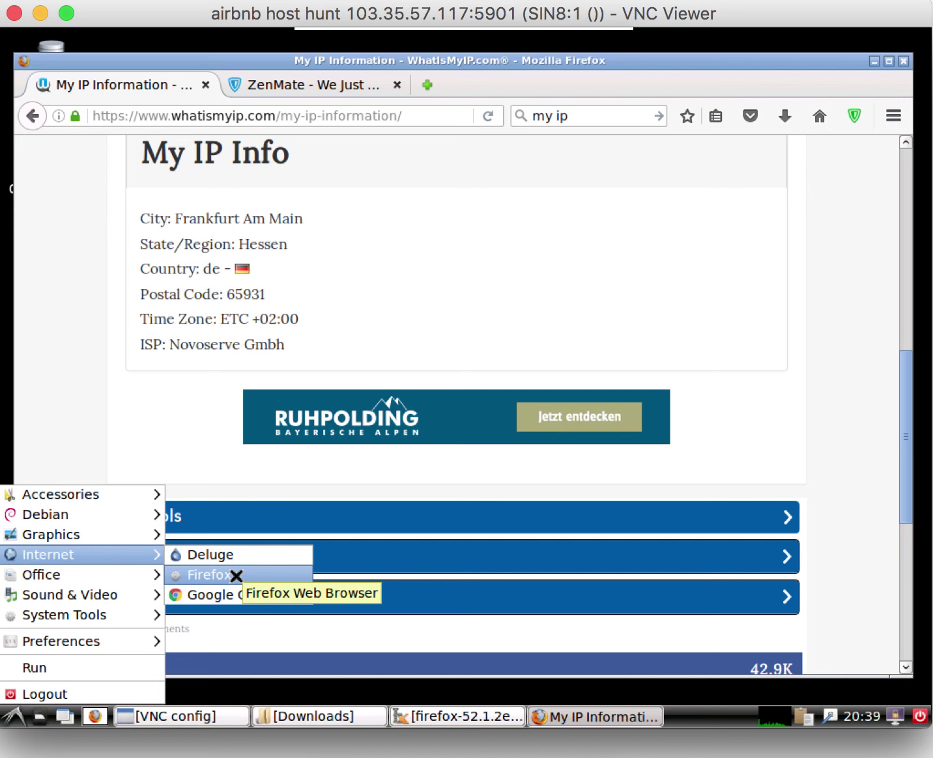
key(Escape)
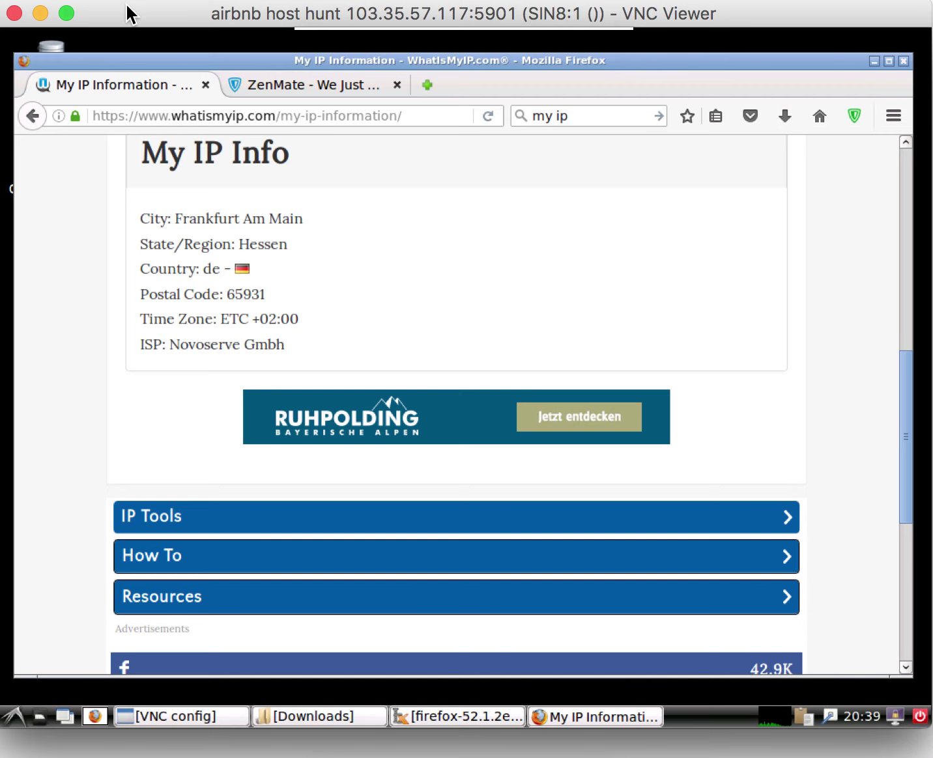
Close the remote session and reconnect to the airbnb host hunt server over the unencrypted connection, adjusting the viewer window's size and position
click(15, 13)
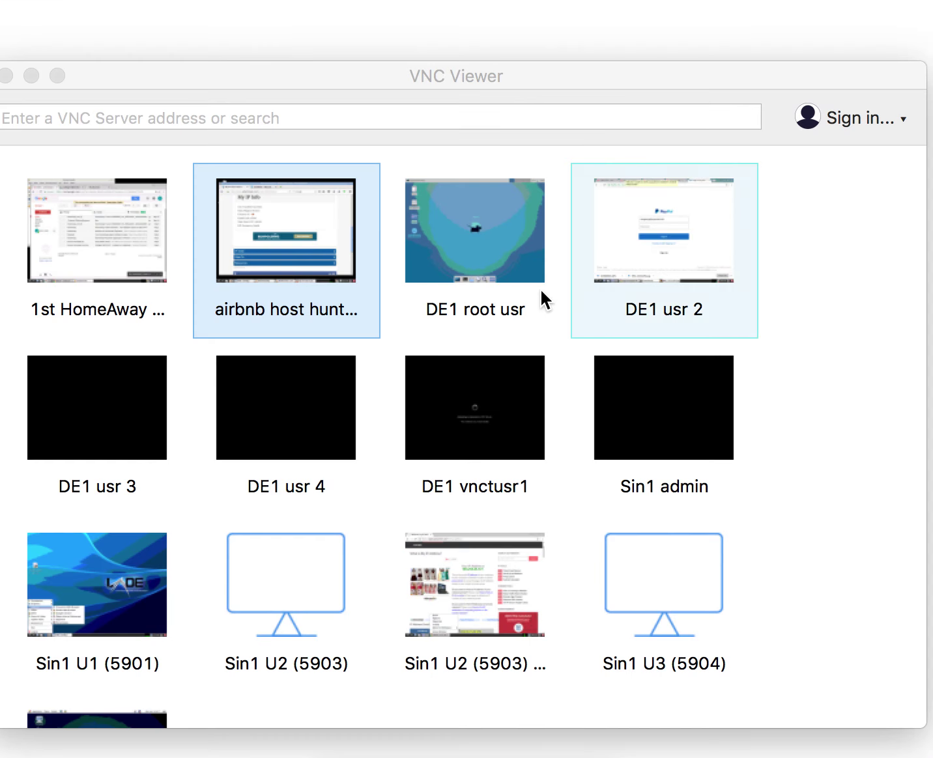
double_click(275, 248)
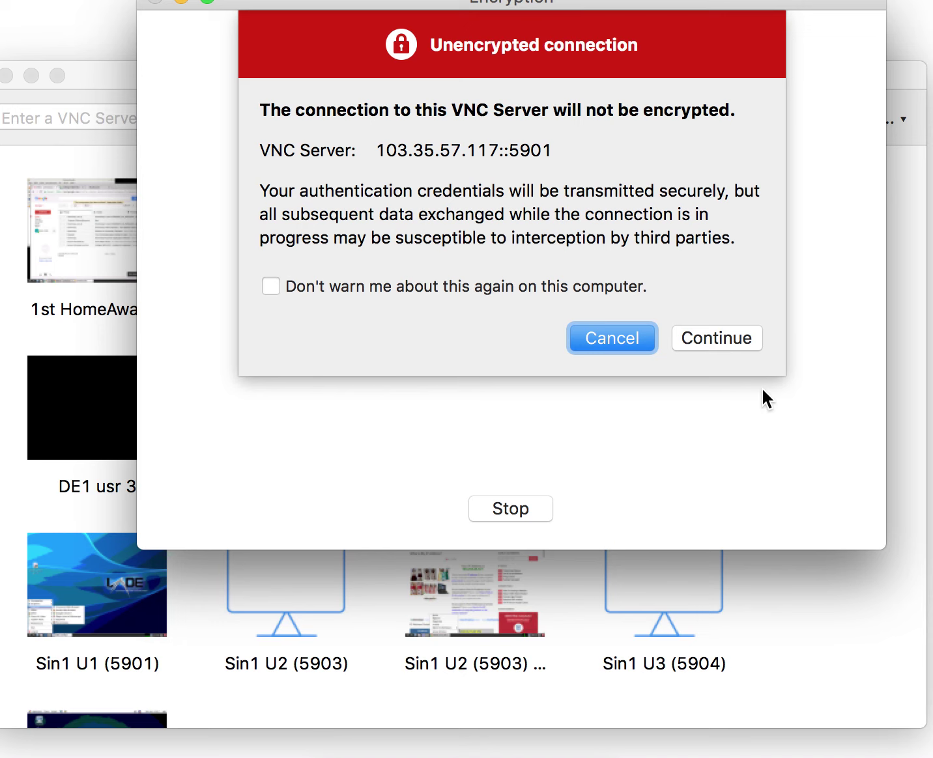
click(721, 336)
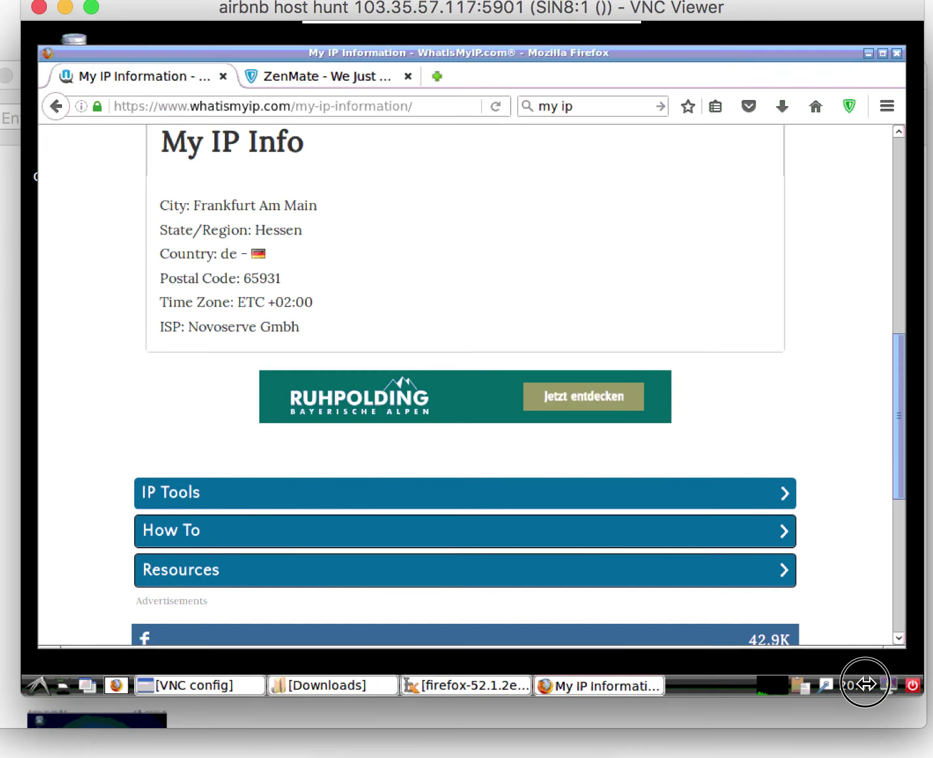
drag(865, 685, 873, 691)
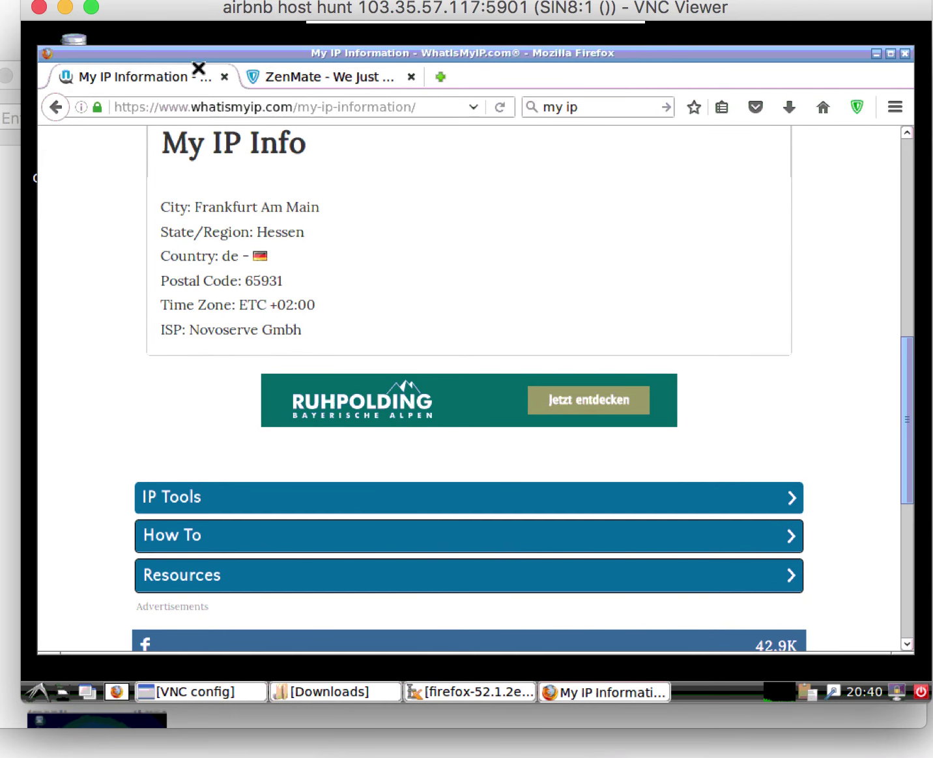
drag(138, 17, 129, 33)
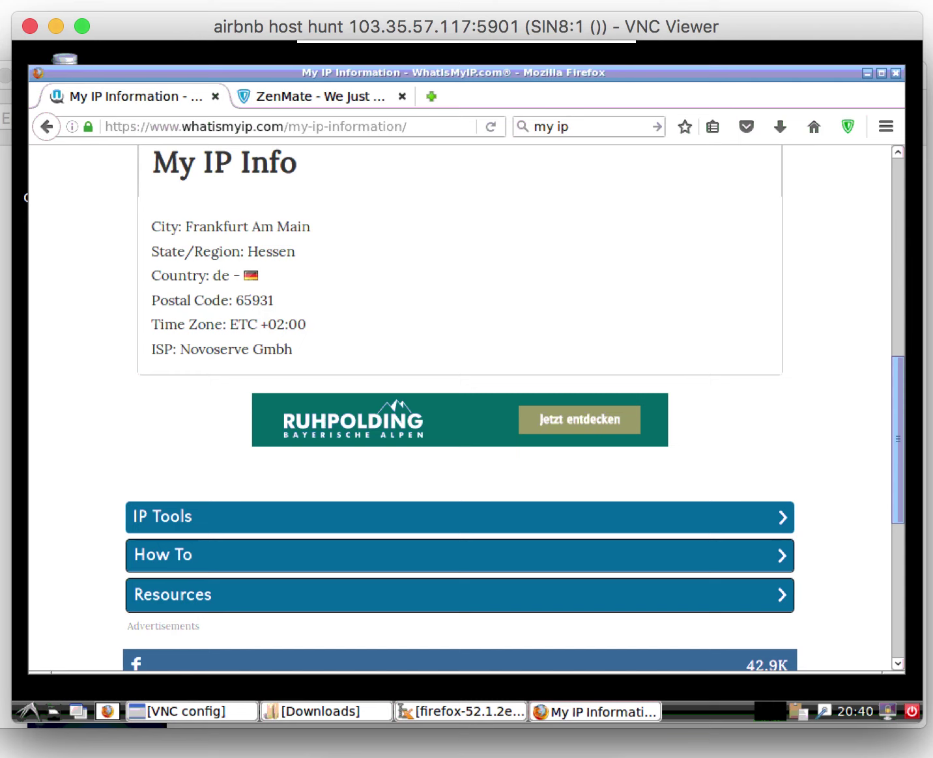
Try to copy the My IP Information page address and paste it over the search text
click(105, 127)
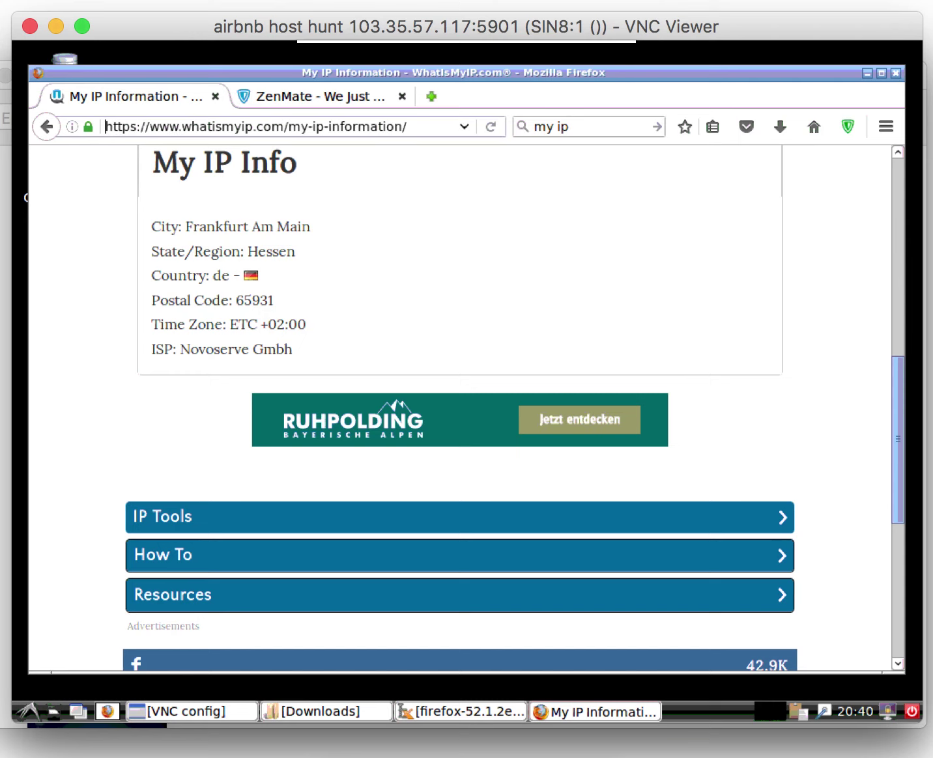
click(406, 126)
drag(407, 125, 106, 126)
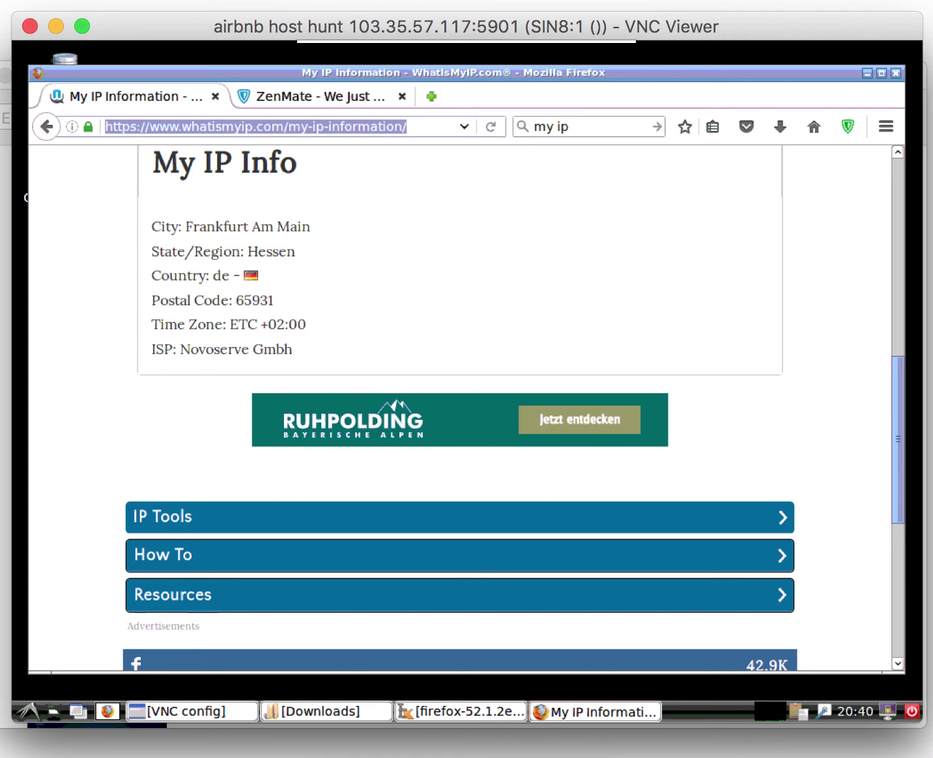
drag(568, 125, 524, 132)
key(alt+v)
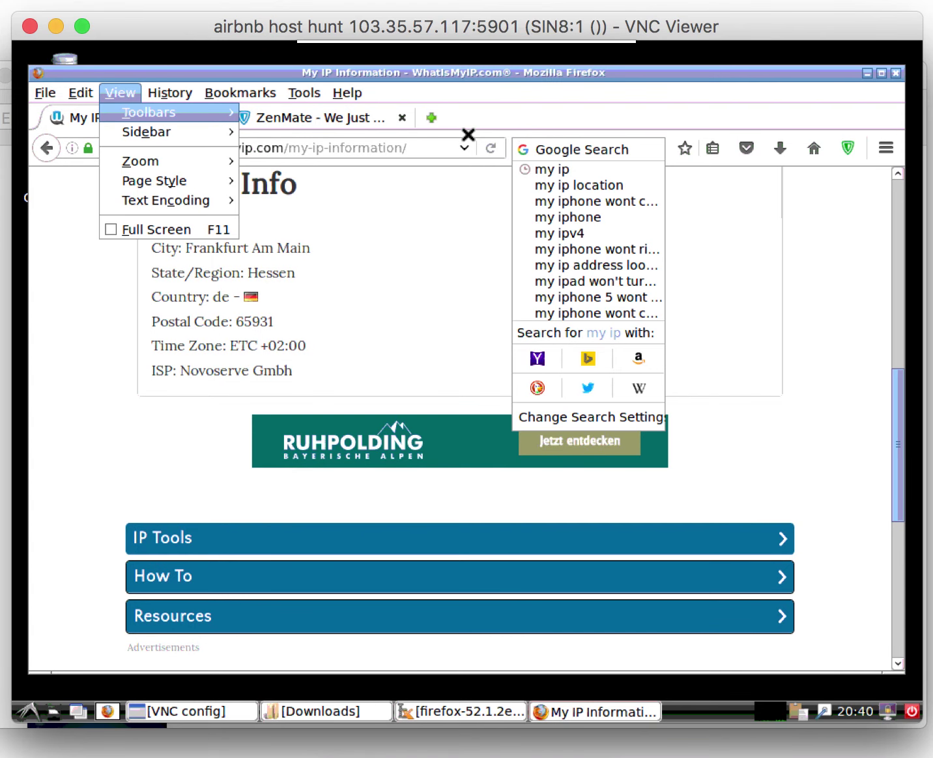
key(Escape)
click(431, 132)
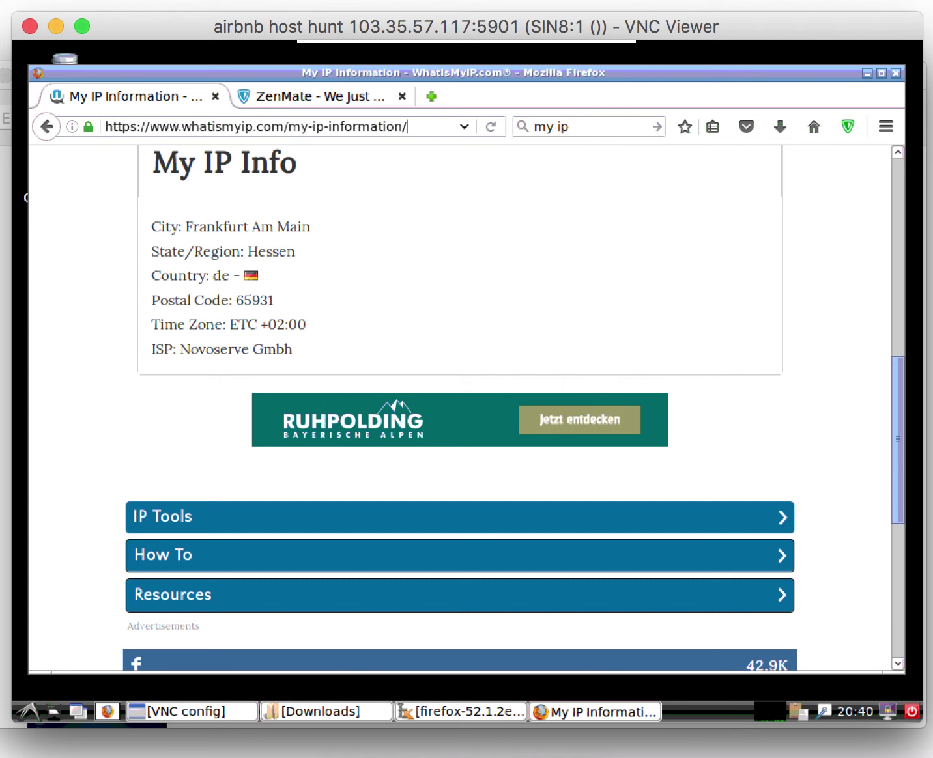
Copy the full My IP Information page address and replace the "my ip" search text with it
drag(408, 126, 105, 125)
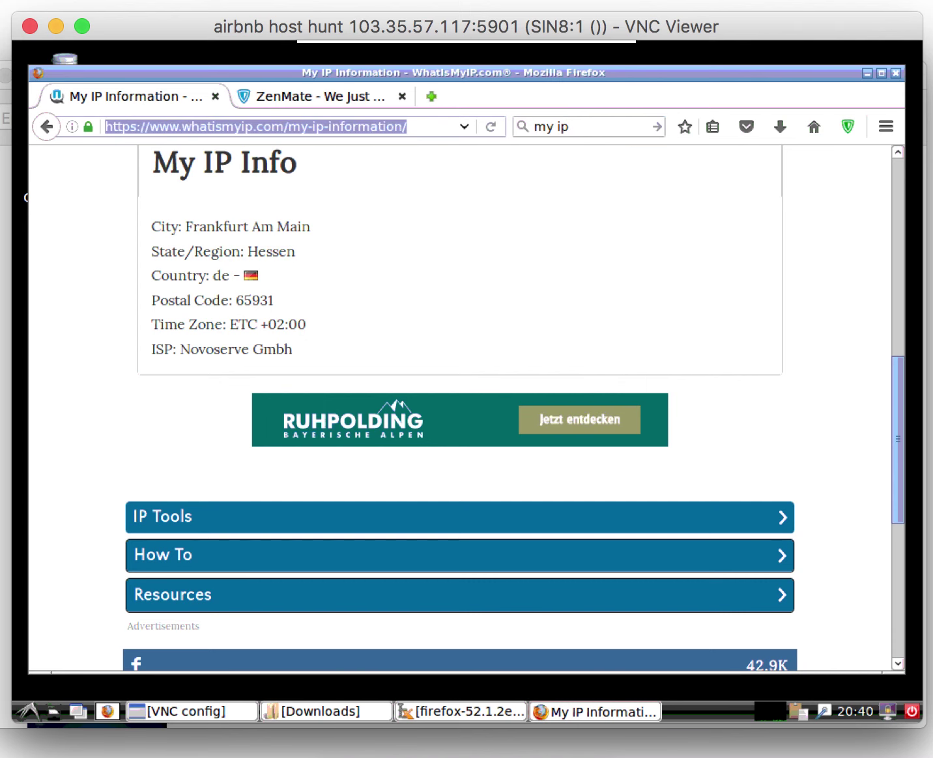
click(567, 126)
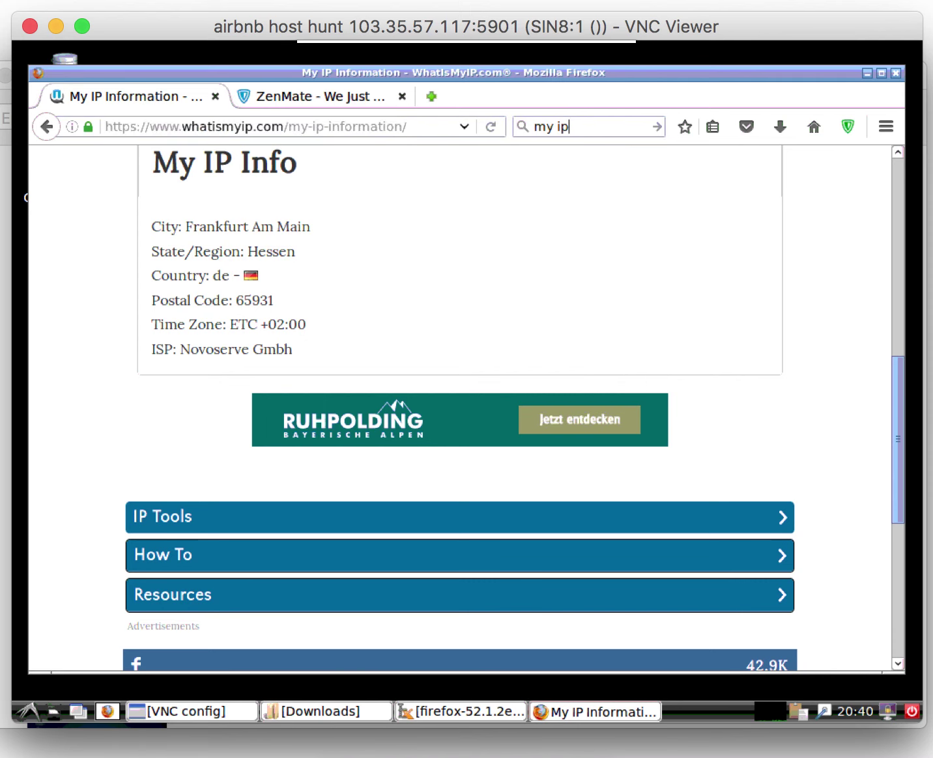
key(ctrl+a)
key(ctrl+v)
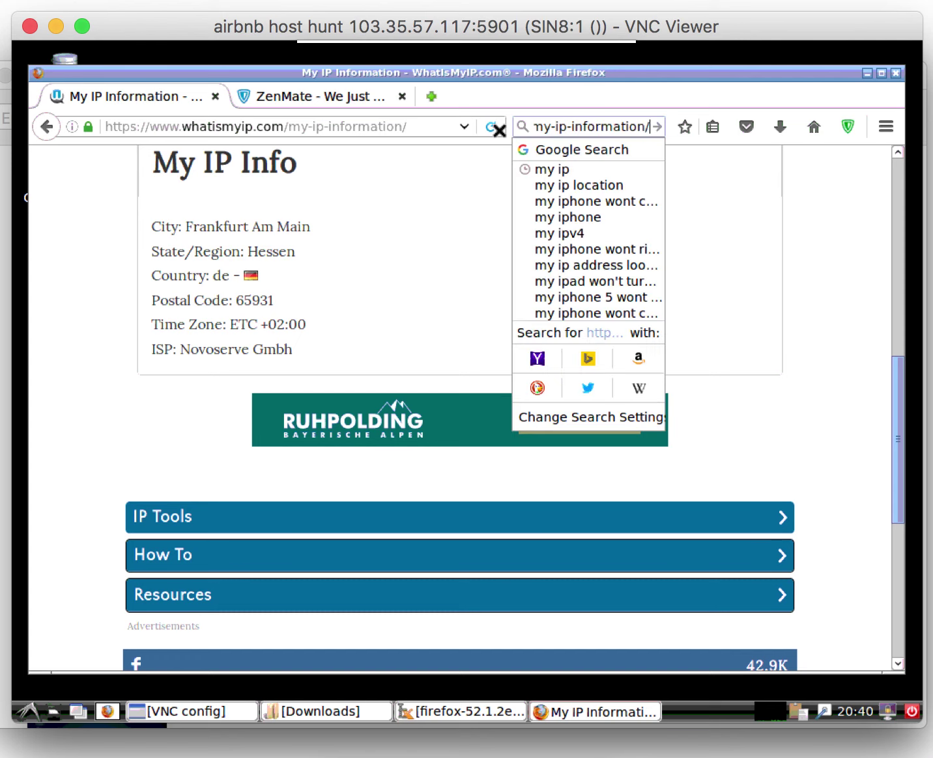
key(Left)
key(Left)
key(Left)
key(Left)
key(Left)
key(Left)
key(Left)
key(Left)
key(Left)
Copy the word "Info" from the My IP Info heading and paste it over the browser's search text
click(352, 126)
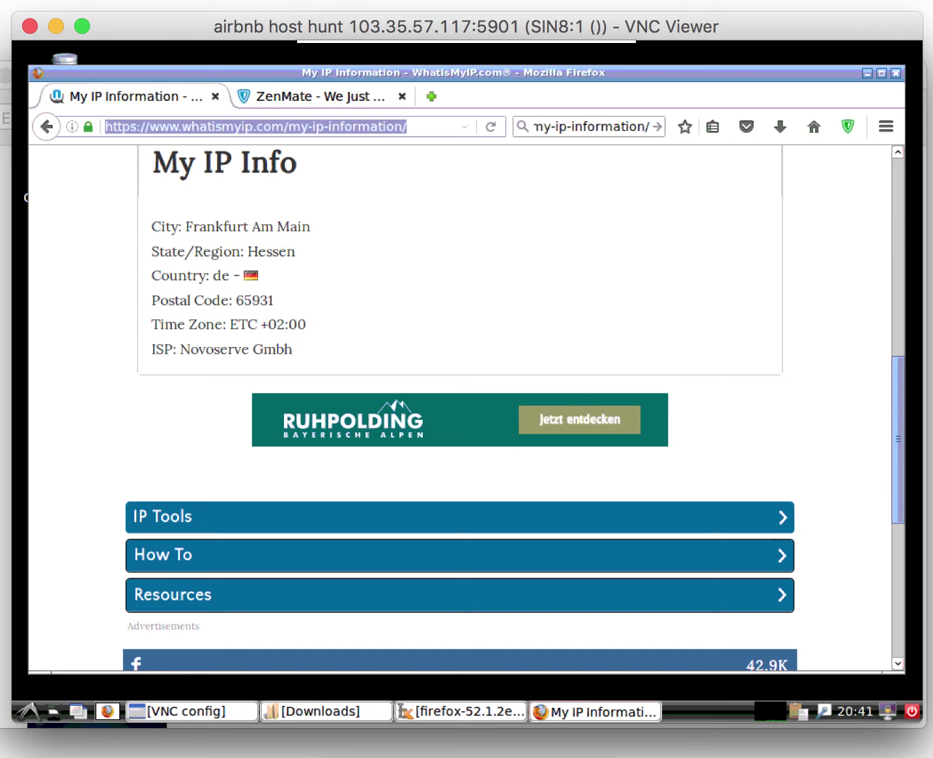
double_click(268, 163)
key(ctrl+c)
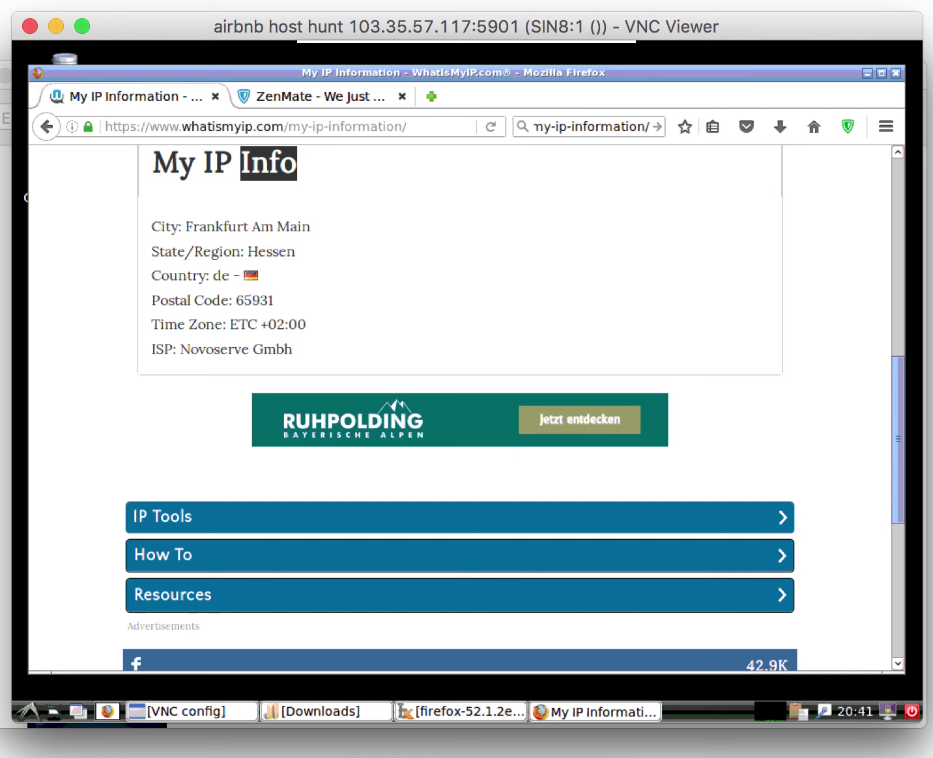
click(630, 127)
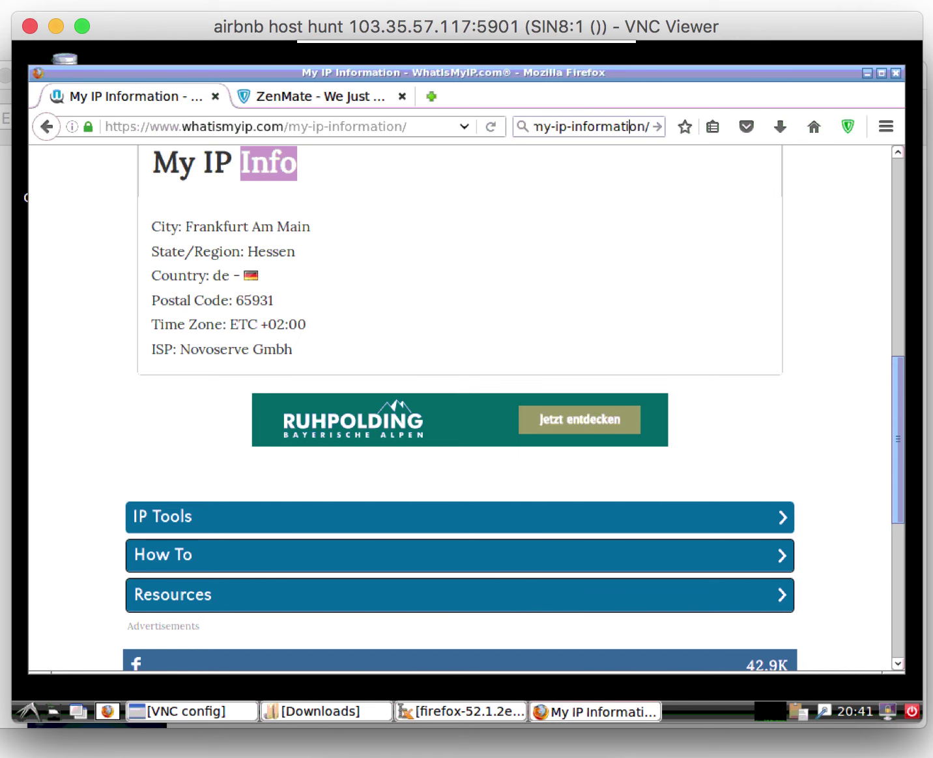
triple_click(628, 128)
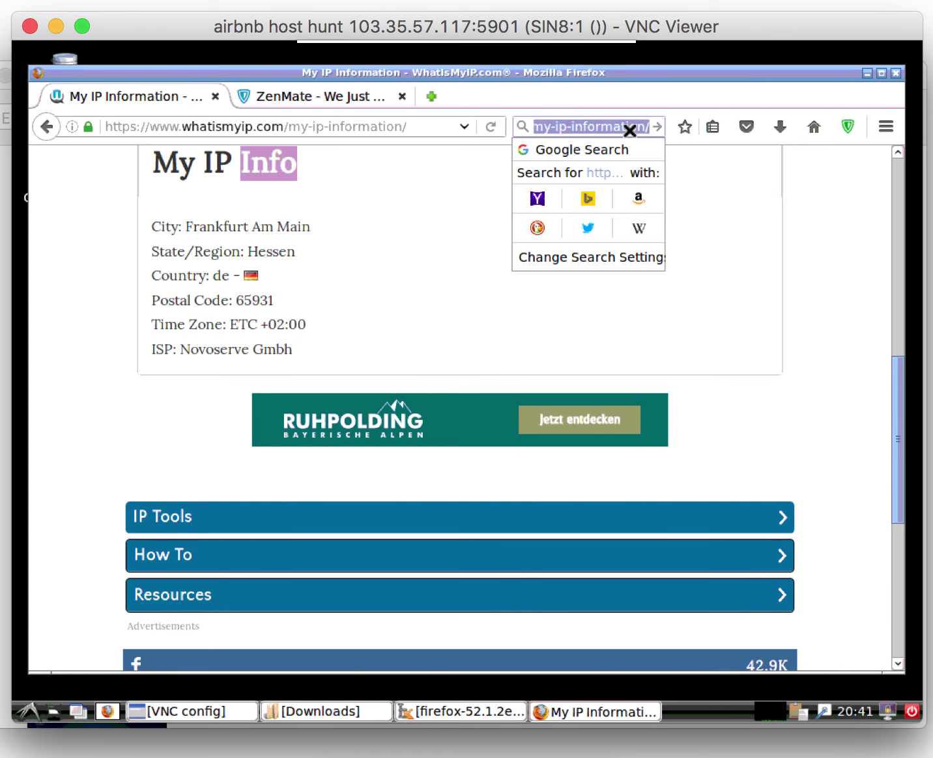
key(ctrl+v)
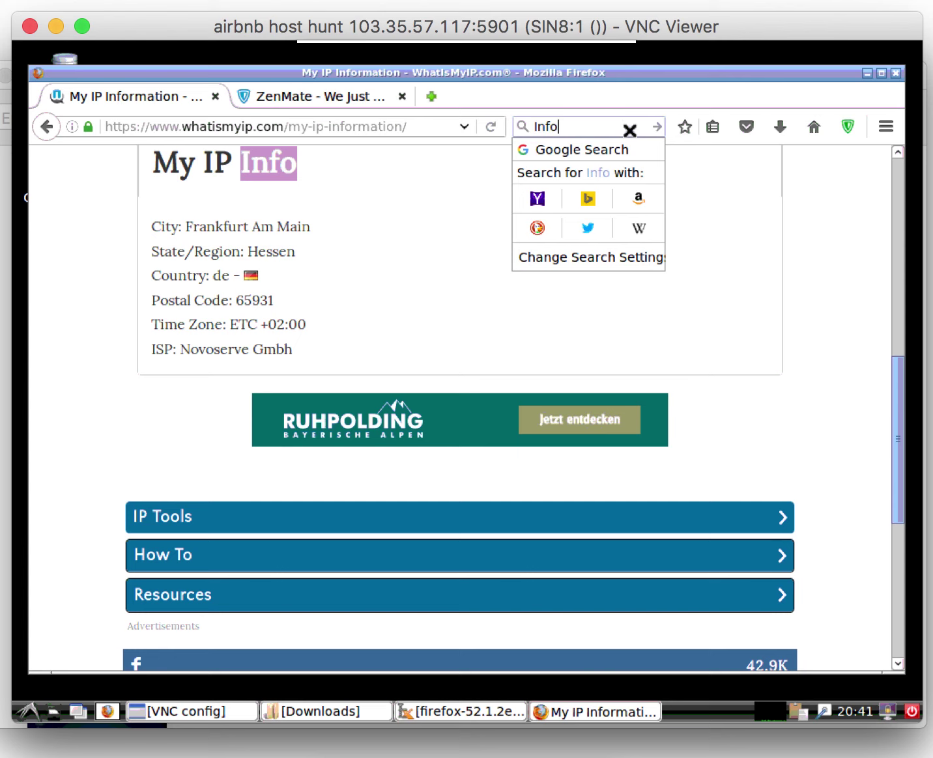
key(Escape)
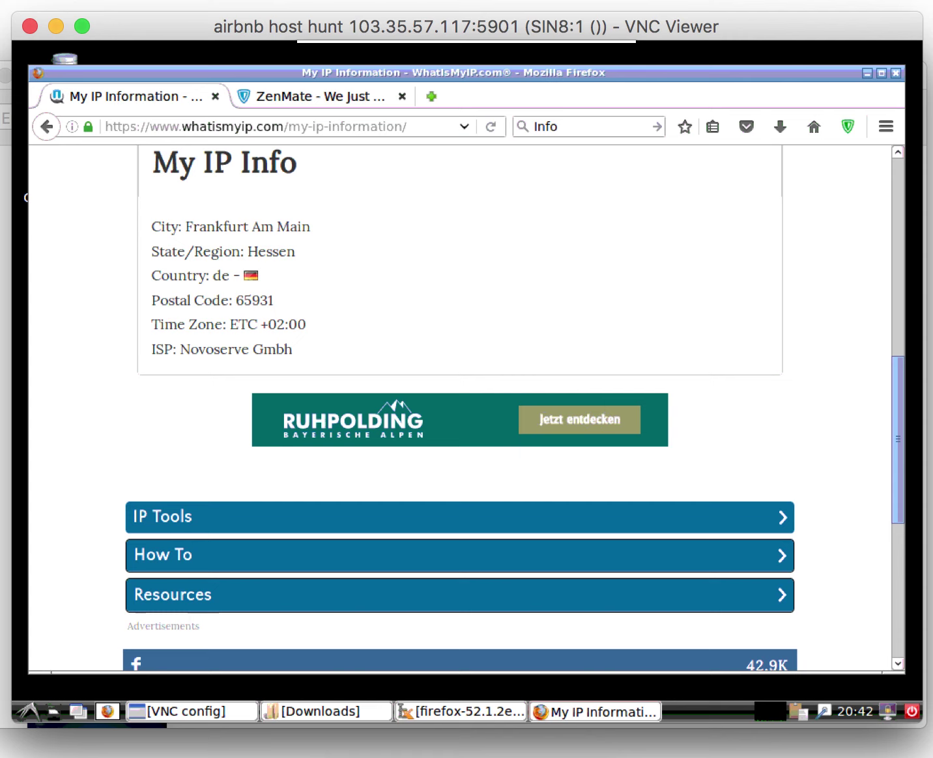
Search the web for "passpack" and open the Passpack - Password Manager result
click(407, 126)
key(ctrl+a)
text(passpack)
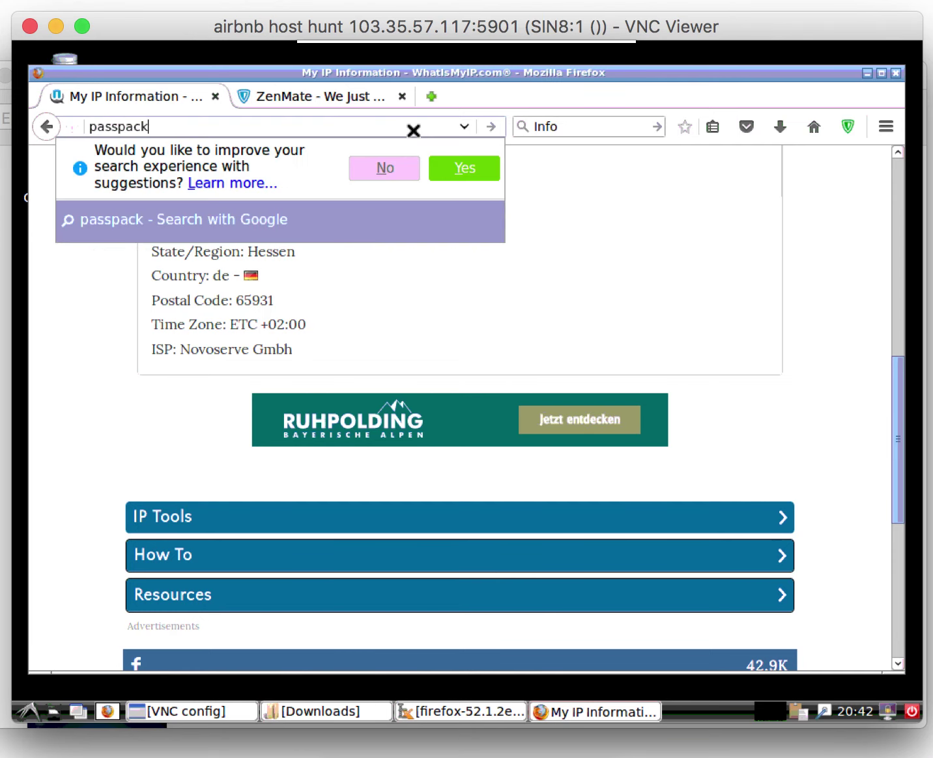
key(Return)
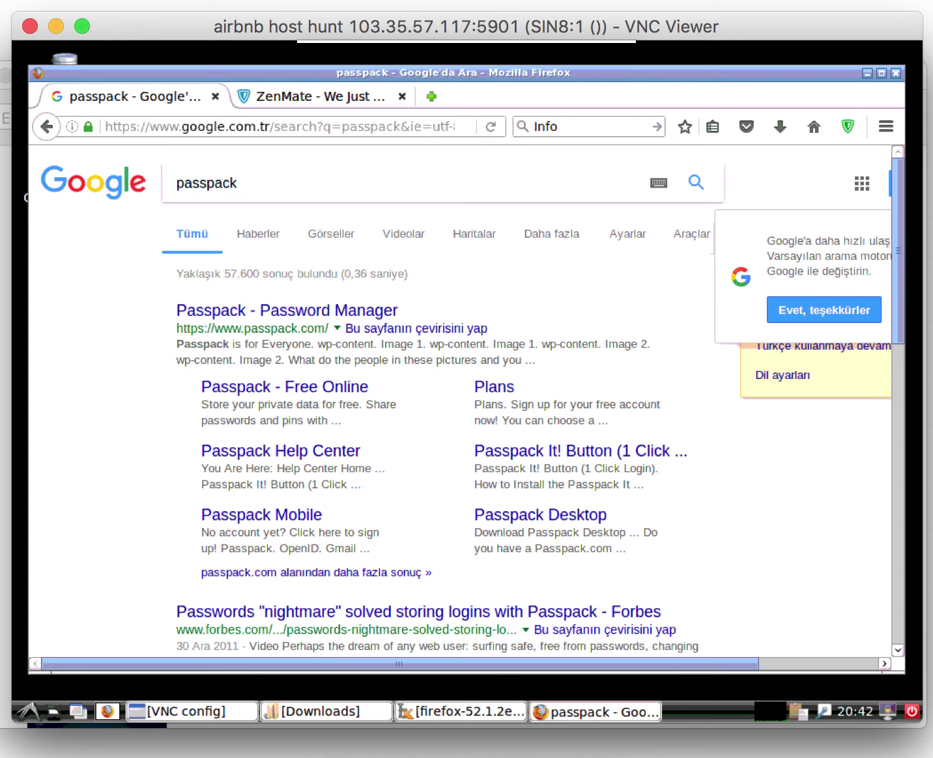
click(276, 317)
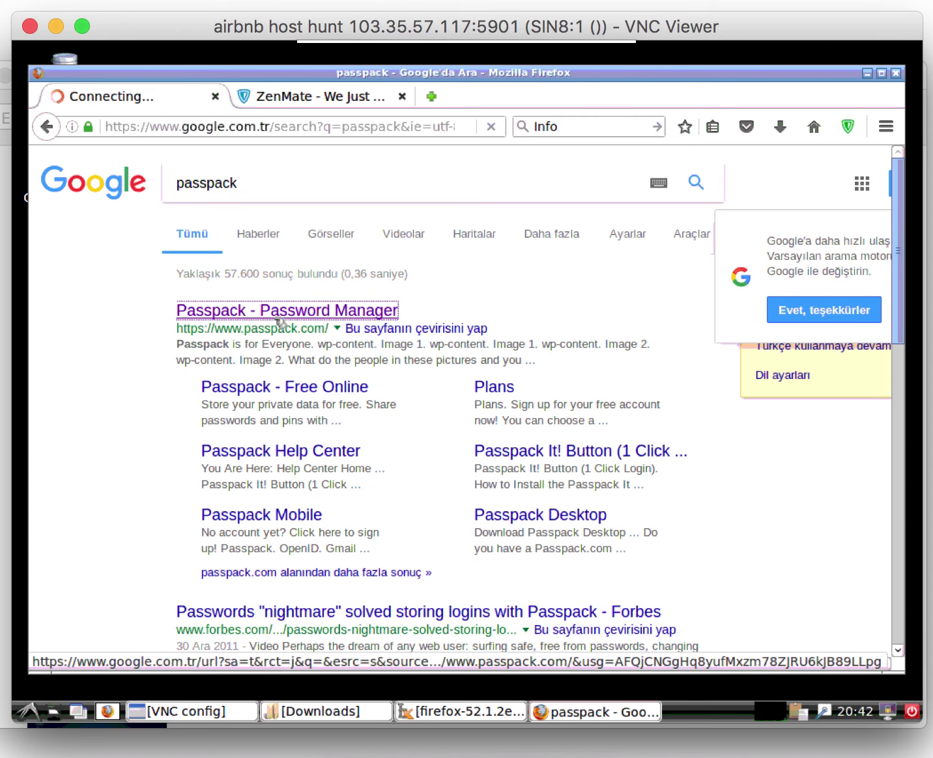
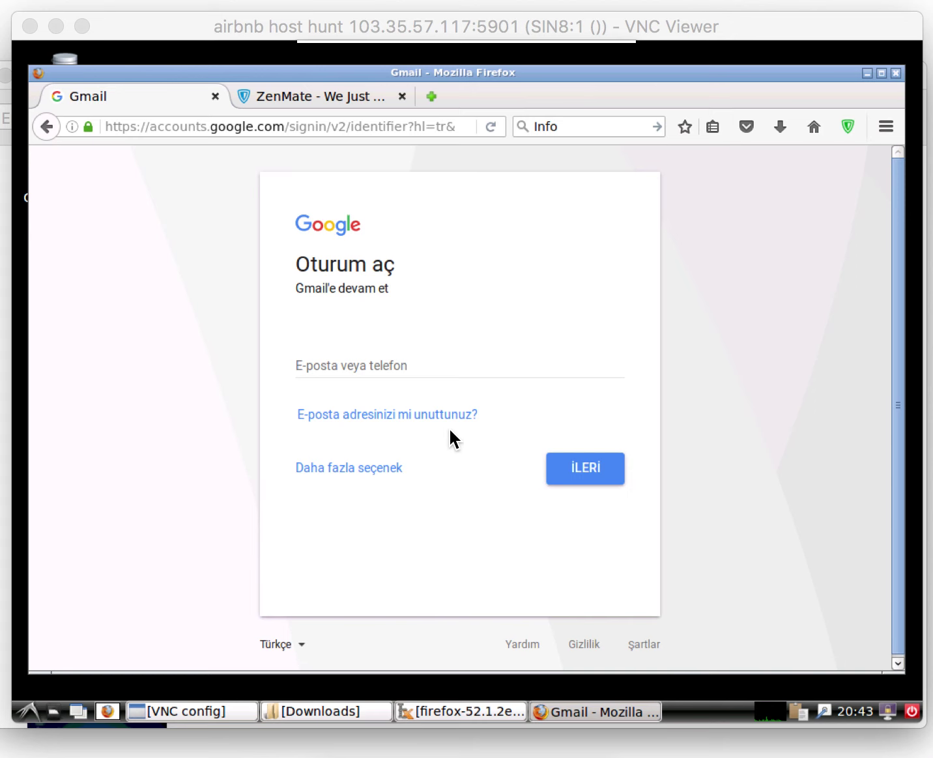
Check ZenMate's apparent location and set the Google sign-in page language to English (United Kingdom)
click(286, 646)
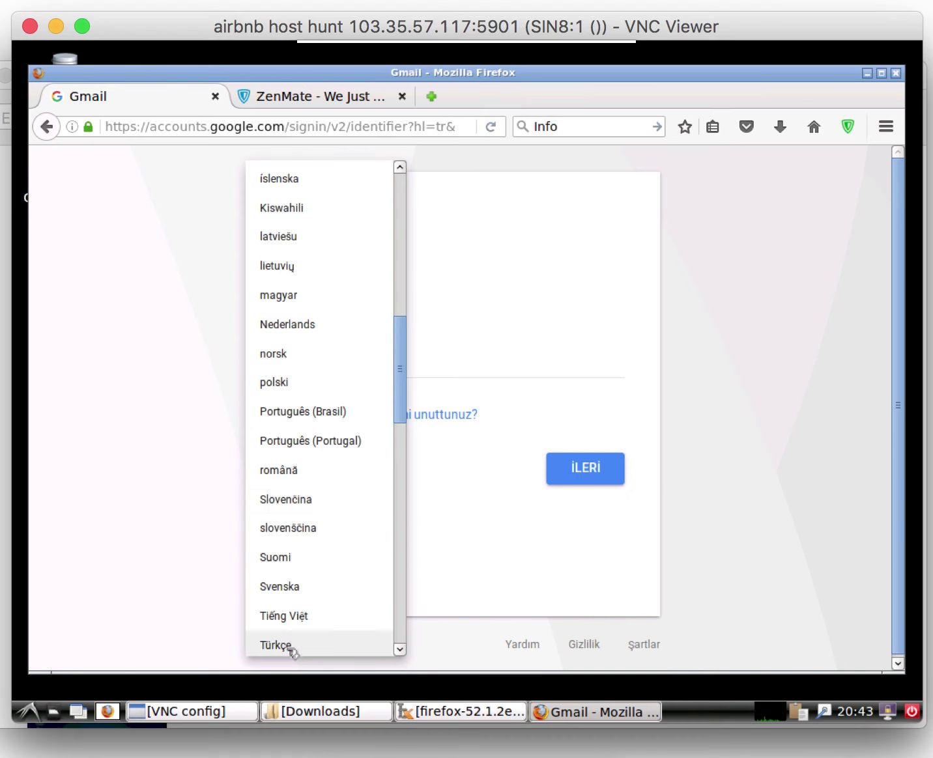
key(s)
click(850, 130)
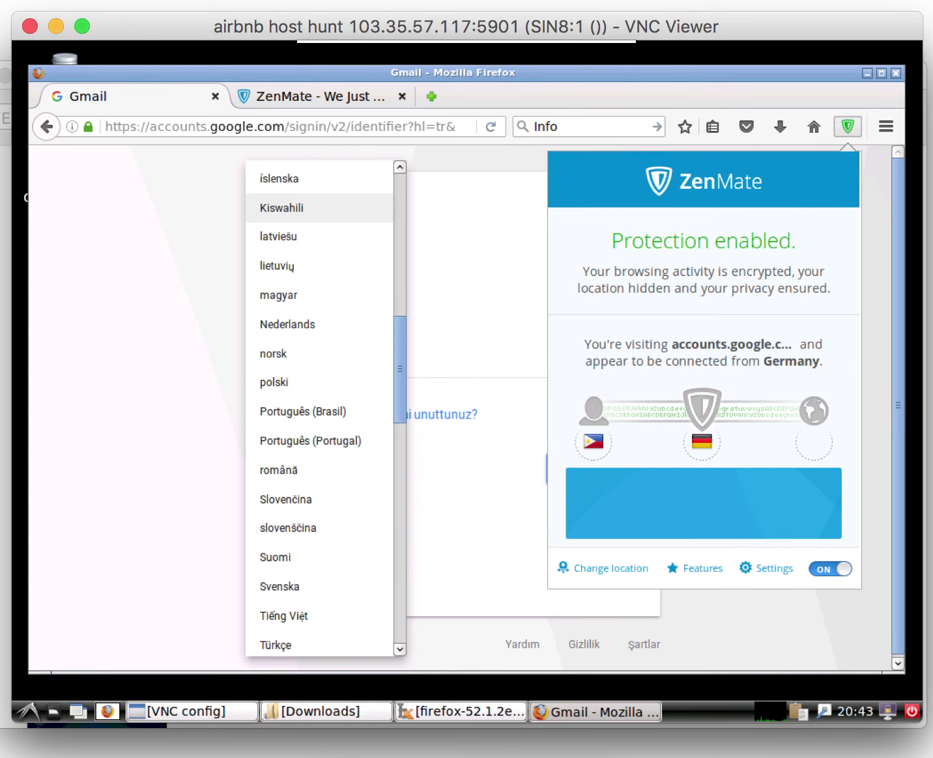
scroll(320, 206, up, 4)
scroll(319, 390, up, 1)
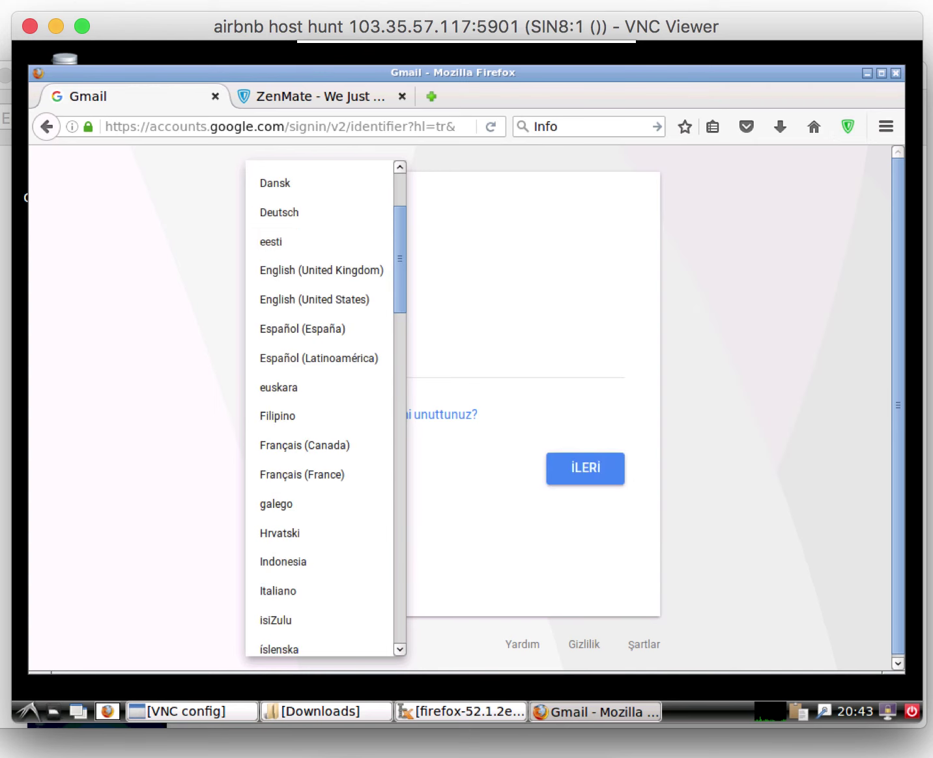
click(372, 267)
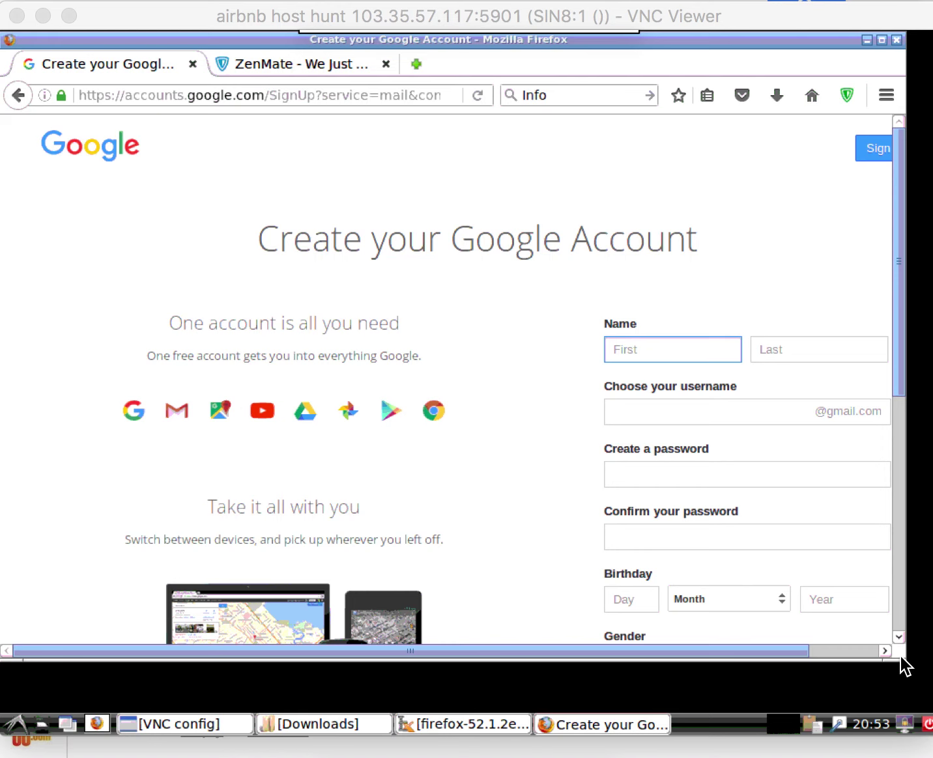
Enlarge the Firefox window with the Google account form so it fills the remote desktop
click(636, 344)
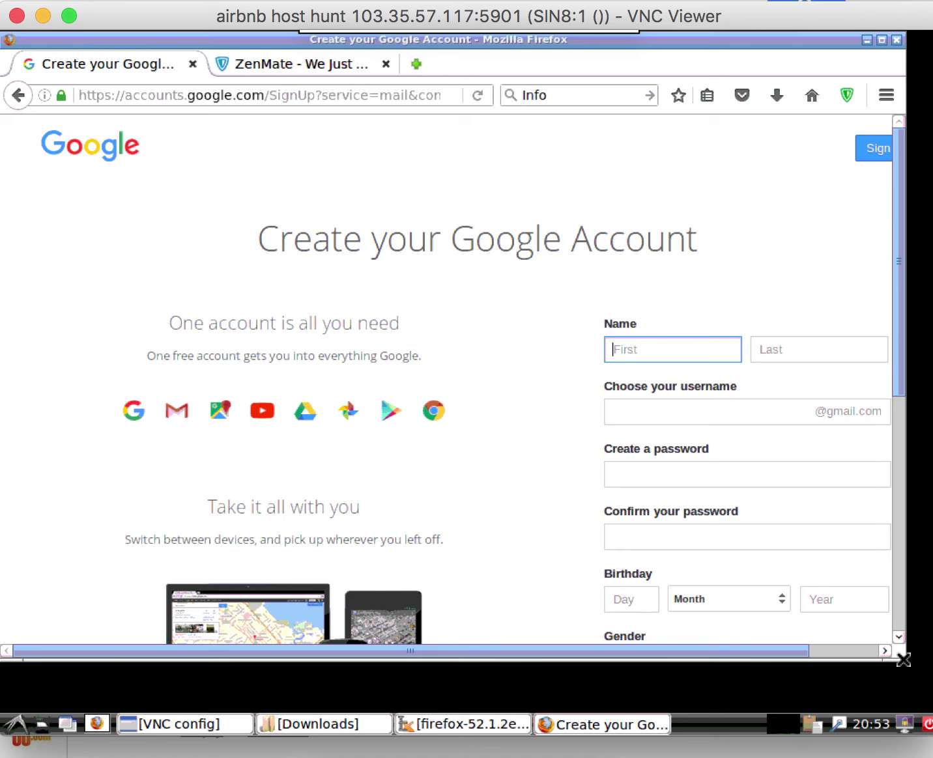
mouse_move(917, 694)
mouse_down()
mouse_move(928, 645)
mouse_move(922, 701)
mouse_up()
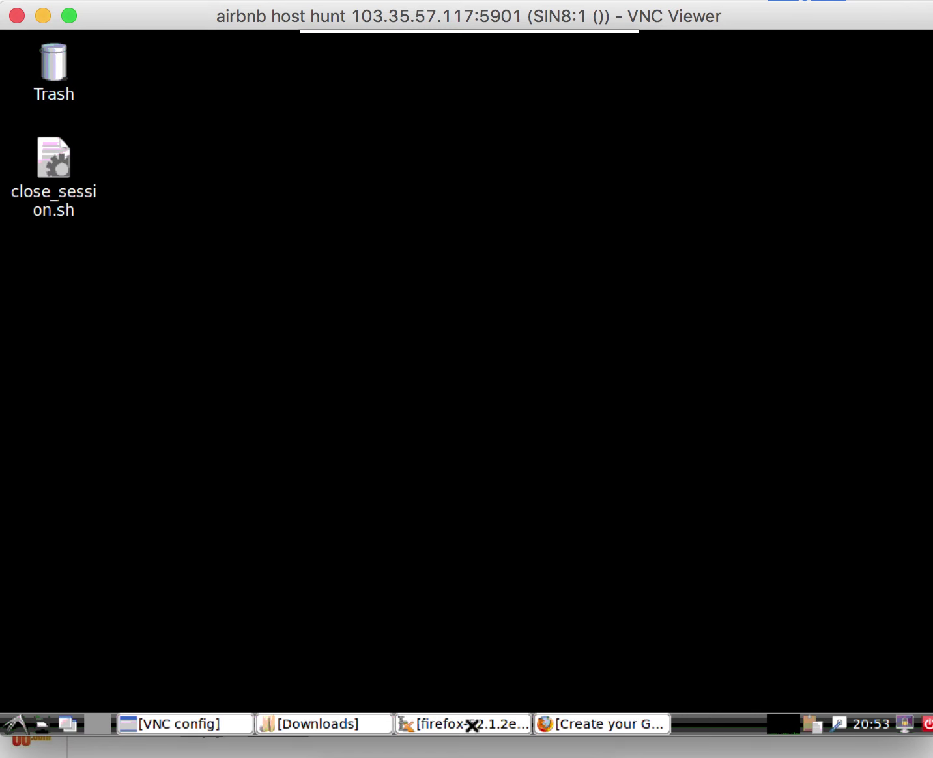
Restore the minimised Firefox window, and bring up the firefox-52.1.2esr.tar.bz2 archive window and minimise it again
click(615, 727)
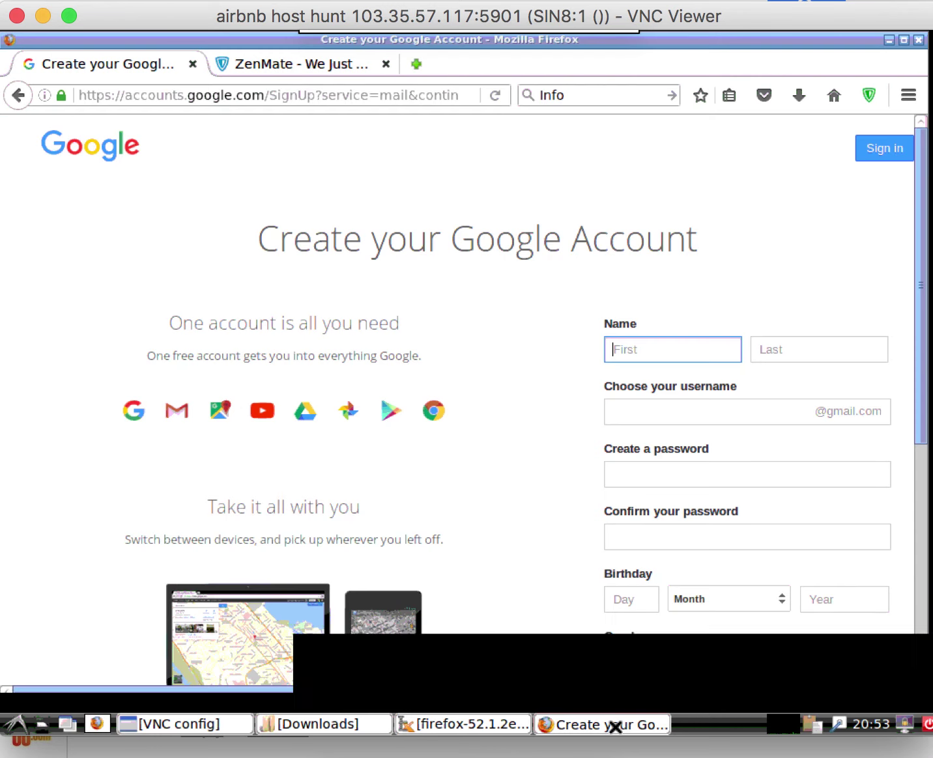
click(477, 724)
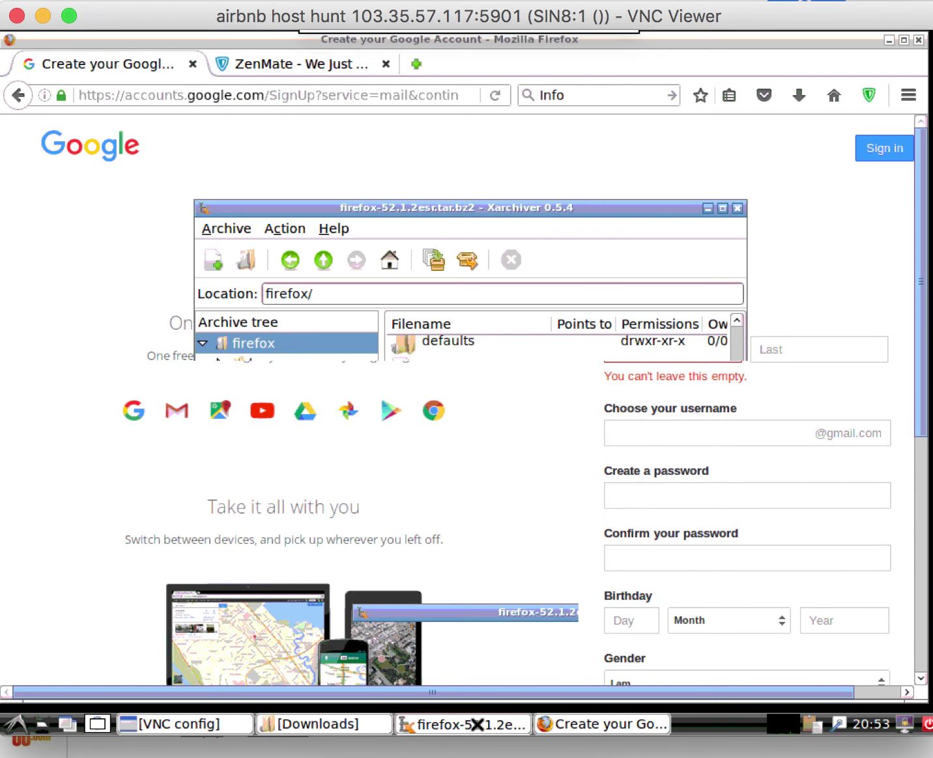
click(707, 208)
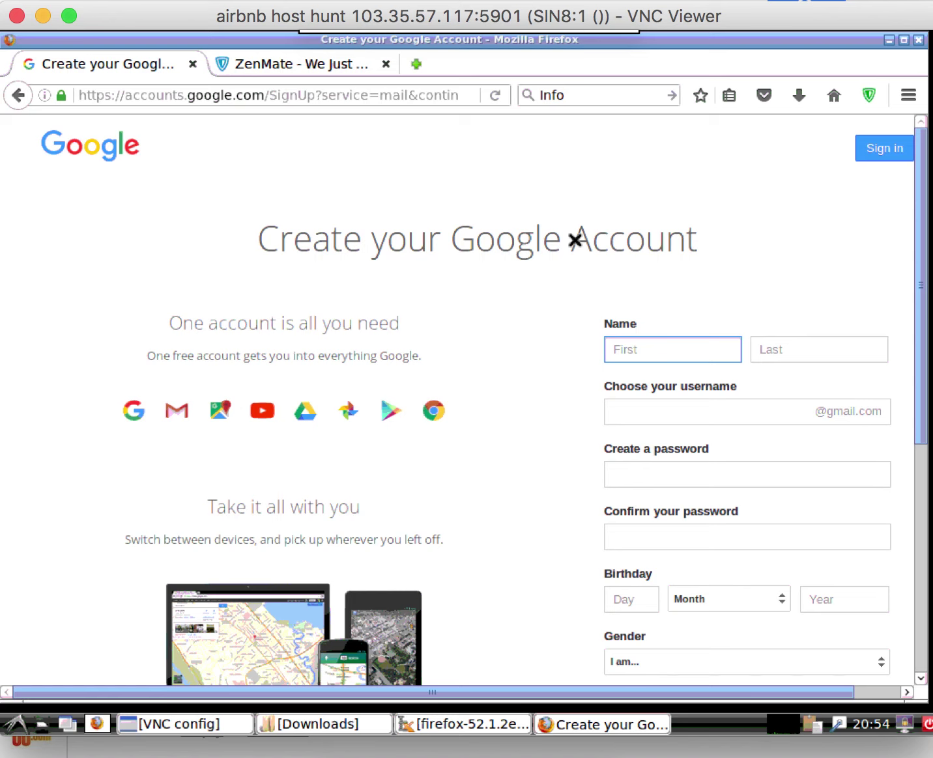
Close the airbnb host hunt remote desktop session
click(17, 15)
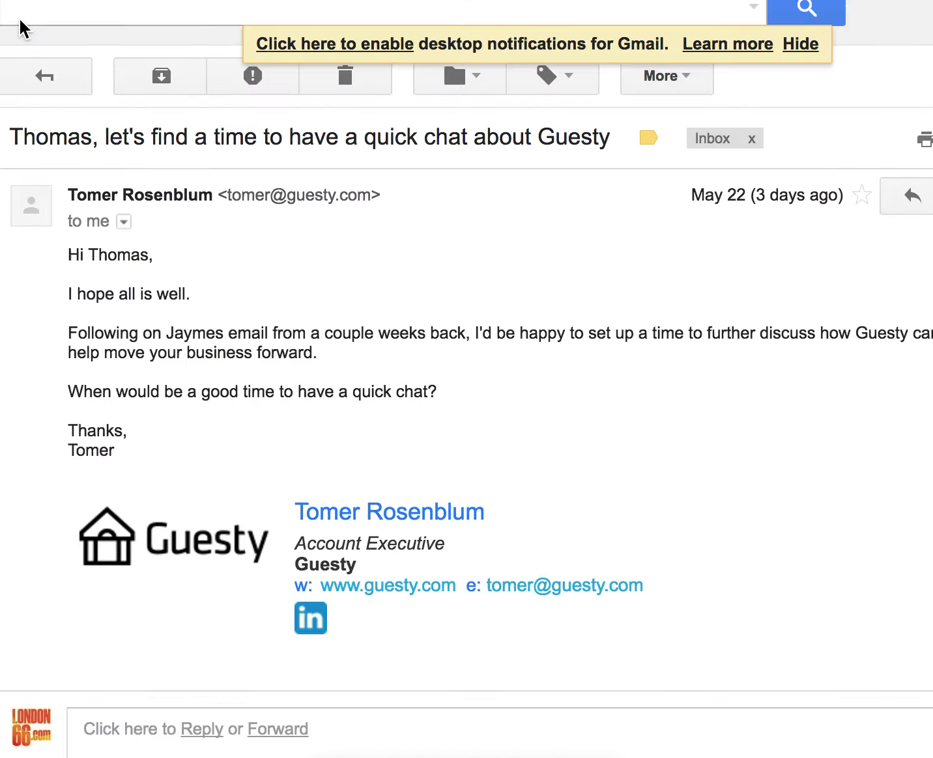